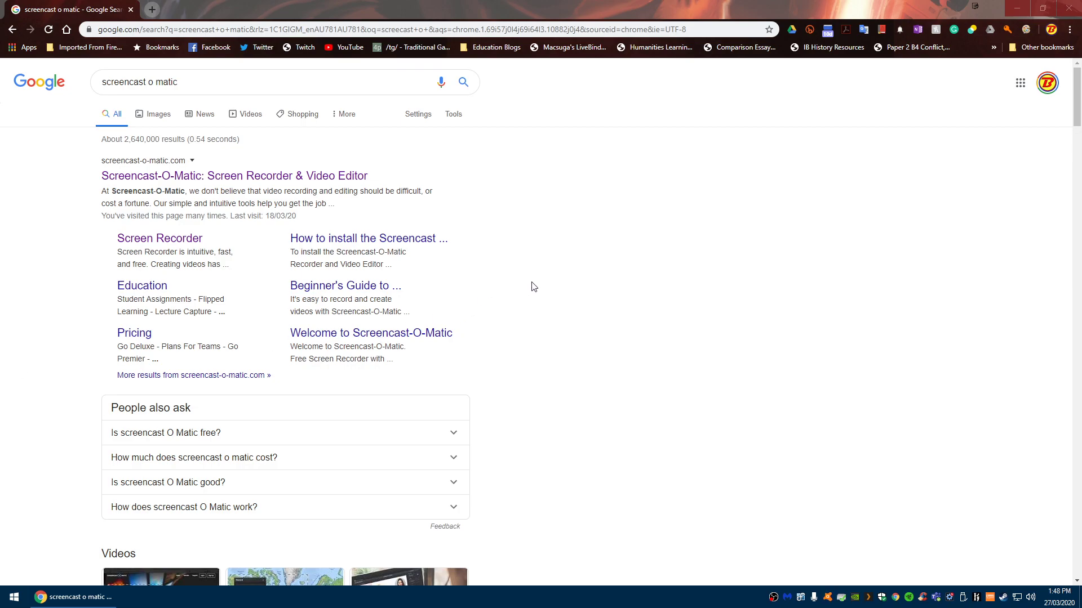
Open the Screencast-O-Matic website from the search results and look over its home page.
{"action": "triple_click", "coordinate": [201, 85]}
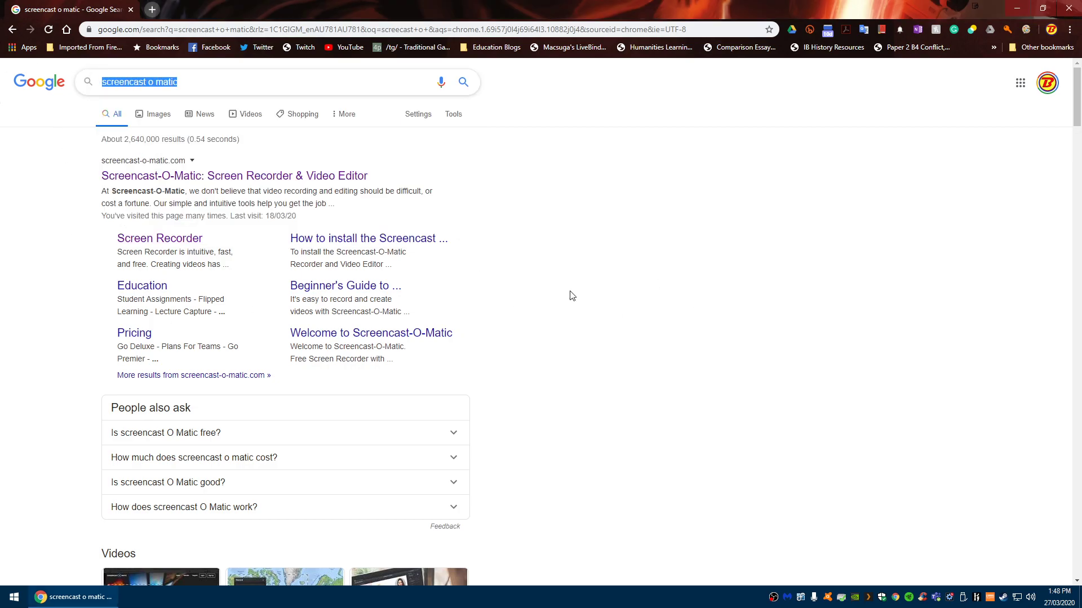
{"action": "left_click", "coordinate": [155, 179]}
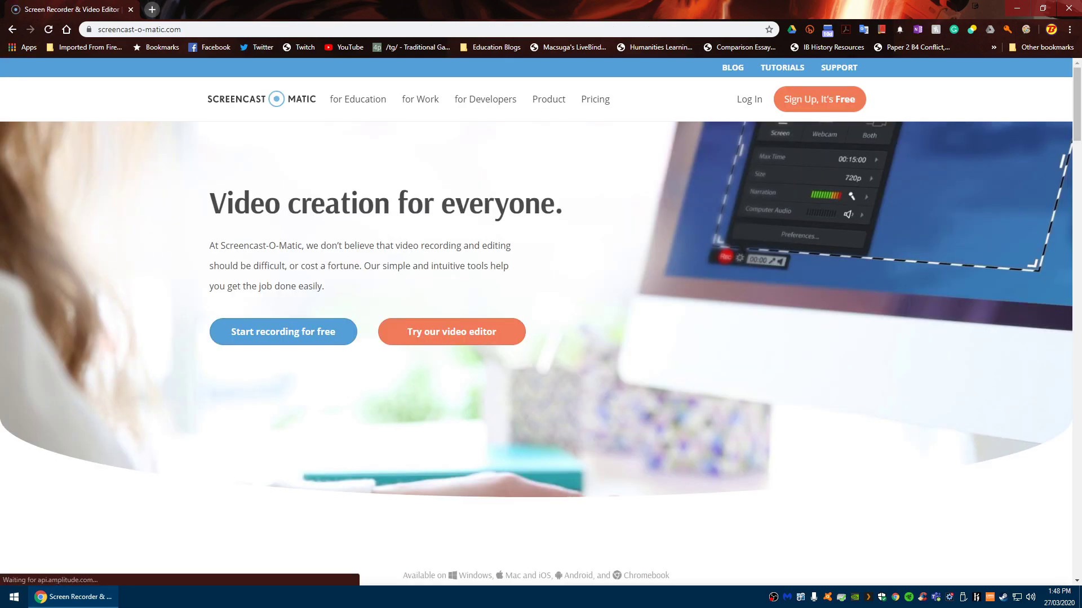
{"action": "scroll", "coordinate": [684, 332], "scroll_direction": "down", "scroll_amount": 4}
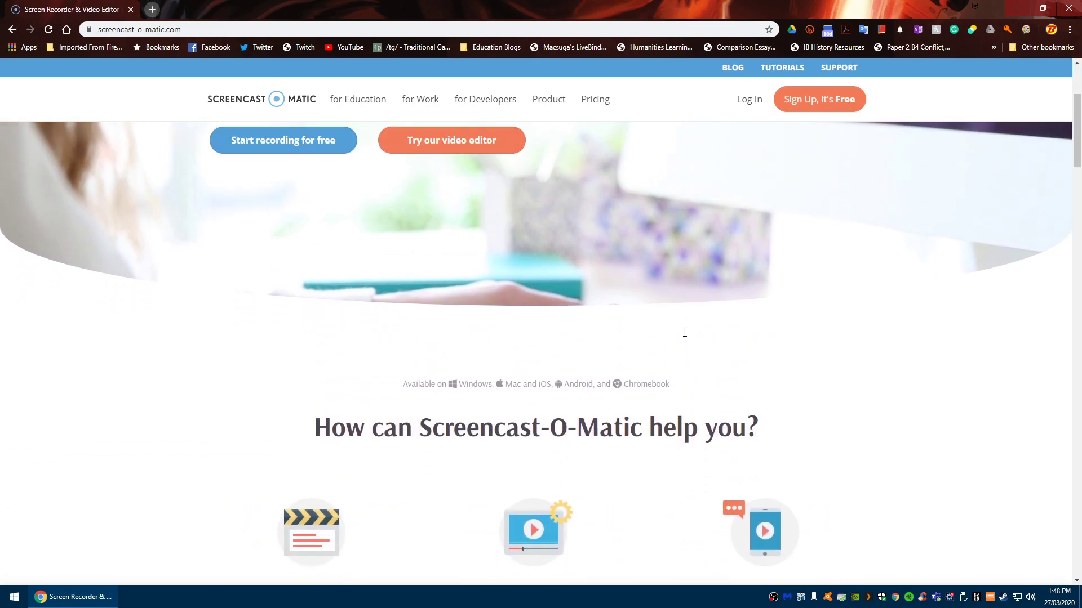
{"action": "scroll", "coordinate": [684, 332], "scroll_direction": "up", "scroll_amount": 4}
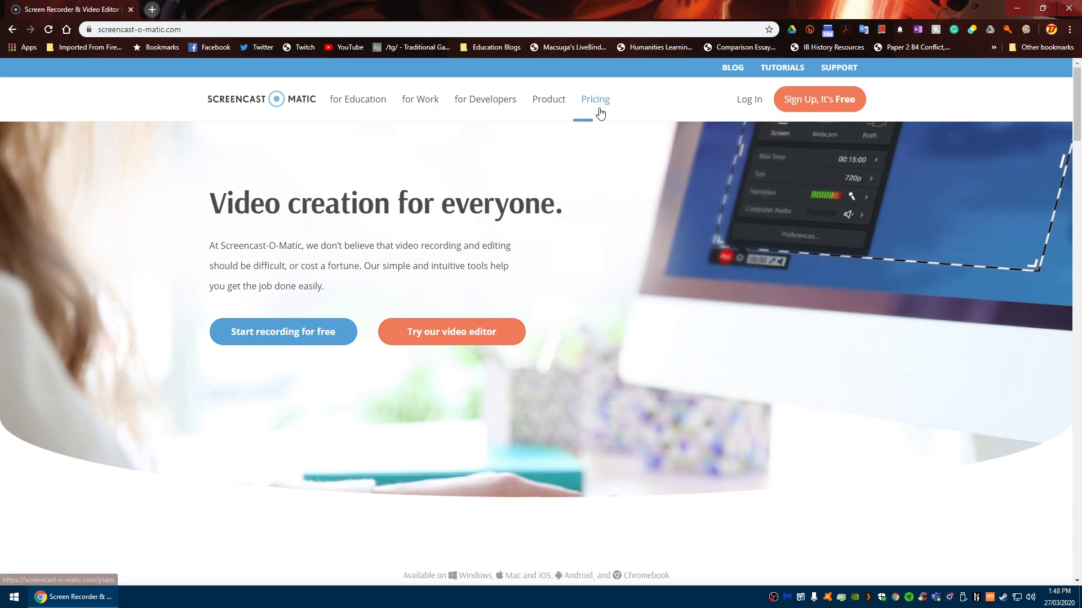
Open the pricing page and compare the recorder and video editing features of the Free, Deluxe and Premier plans.
{"action": "left_click", "coordinate": [599, 107]}
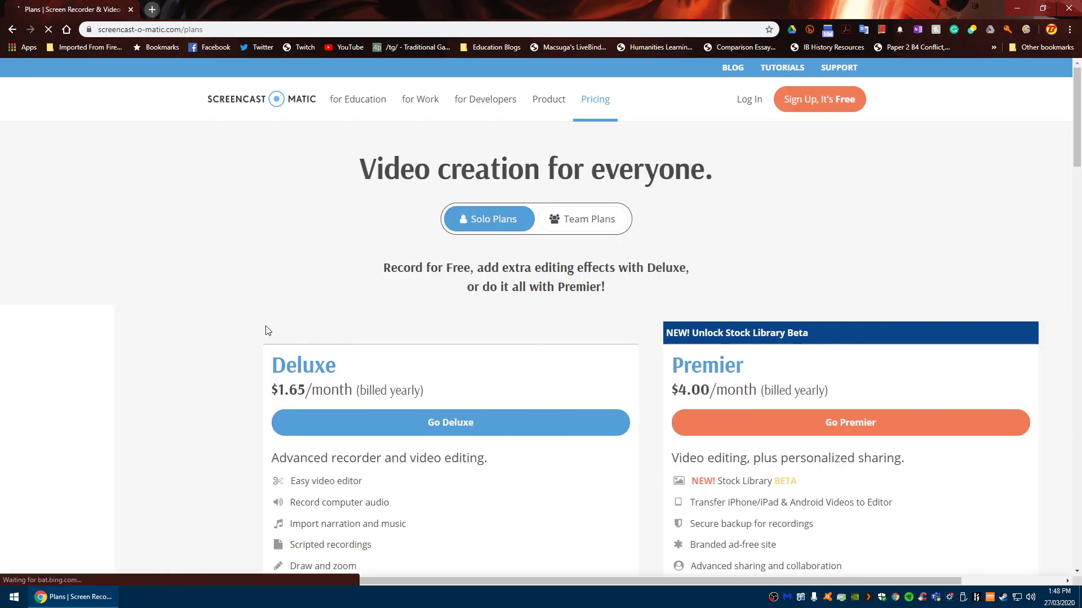
{"action": "scroll", "coordinate": [186, 324], "scroll_direction": "down", "scroll_amount": 2}
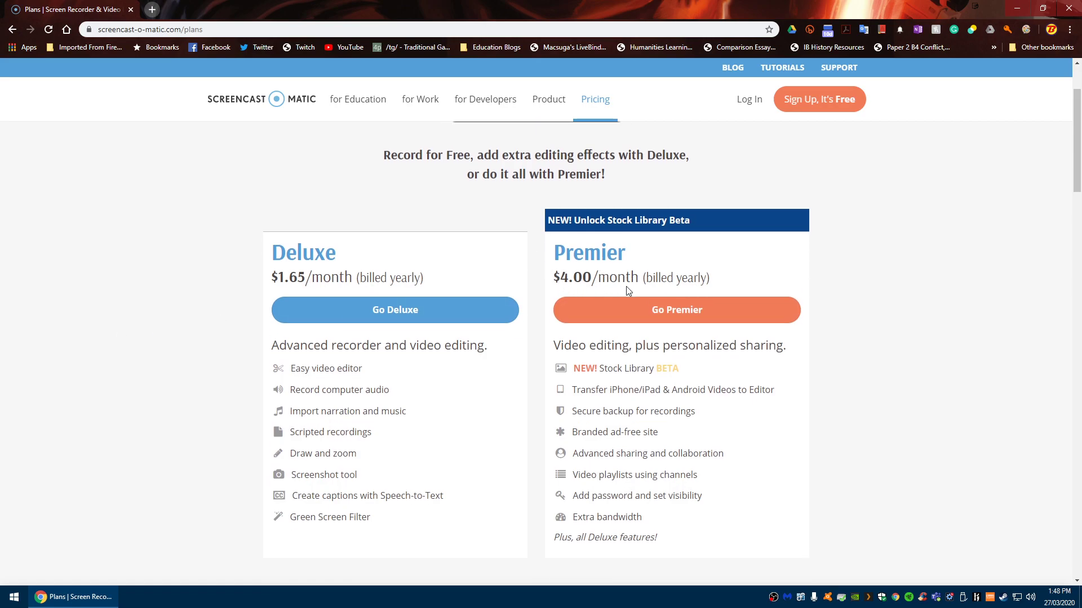
{"action": "scroll", "coordinate": [804, 337], "scroll_direction": "down", "scroll_amount": 5}
{"action": "scroll", "coordinate": [804, 336], "scroll_direction": "up", "scroll_amount": 2}
{"action": "scroll", "coordinate": [803, 338], "scroll_direction": "down", "scroll_amount": 4}
{"action": "scroll", "coordinate": [804, 338], "scroll_direction": "down", "scroll_amount": 5}
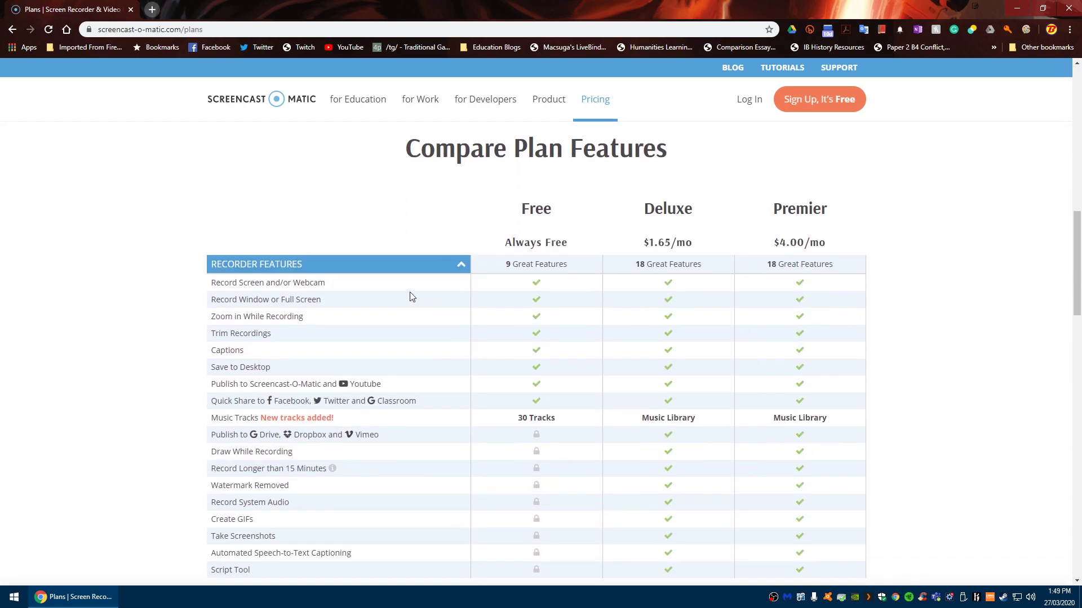
{"action": "scroll", "coordinate": [855, 257], "scroll_direction": "down", "scroll_amount": 1}
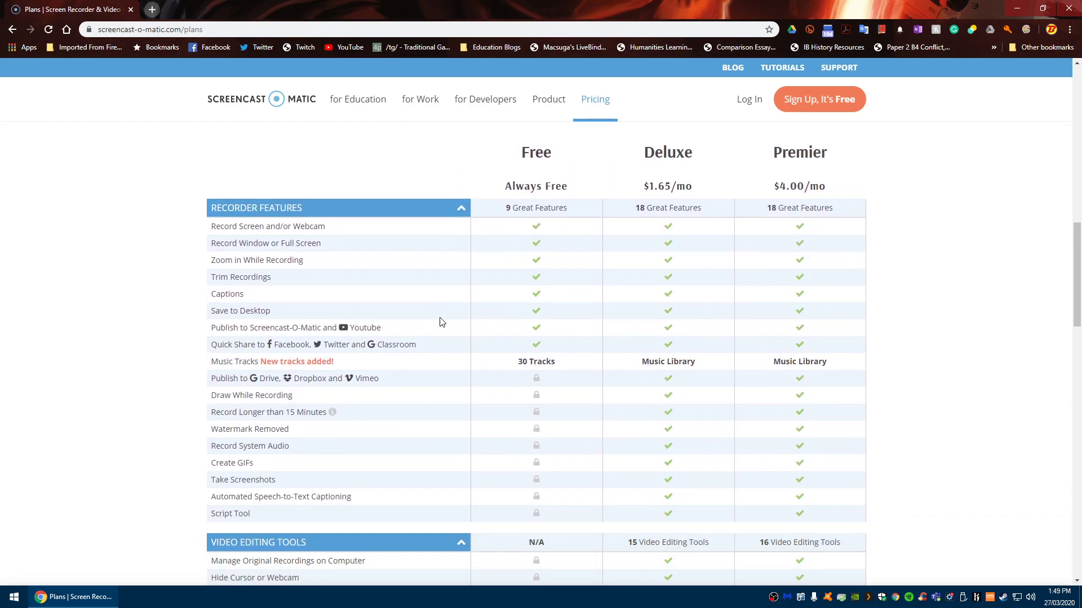
{"action": "scroll", "coordinate": [395, 315], "scroll_direction": "down", "scroll_amount": 1}
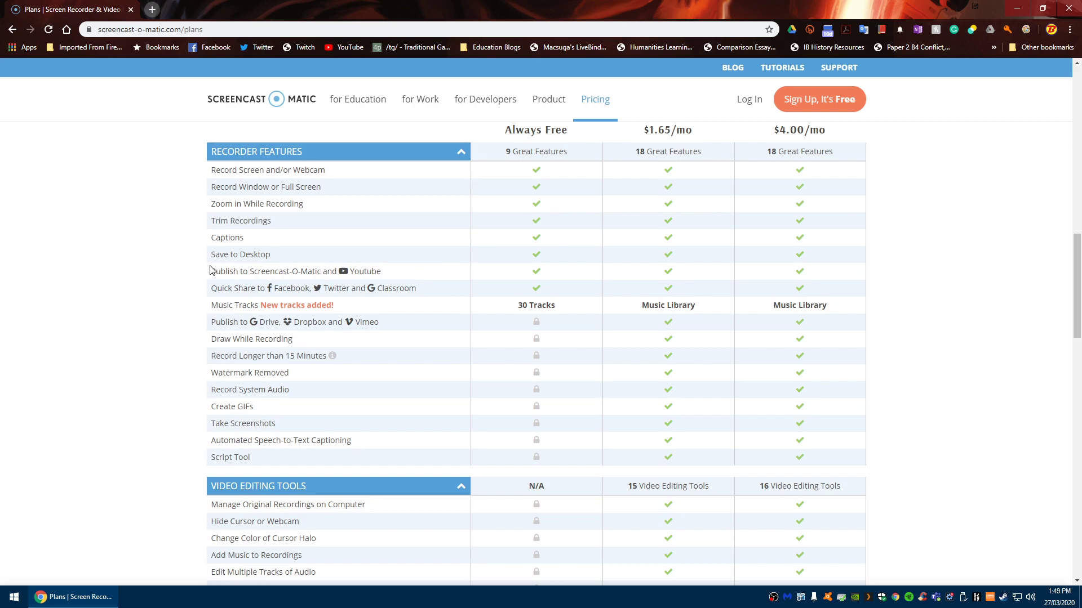
{"action": "scroll", "coordinate": [381, 289], "scroll_direction": "down", "scroll_amount": 3}
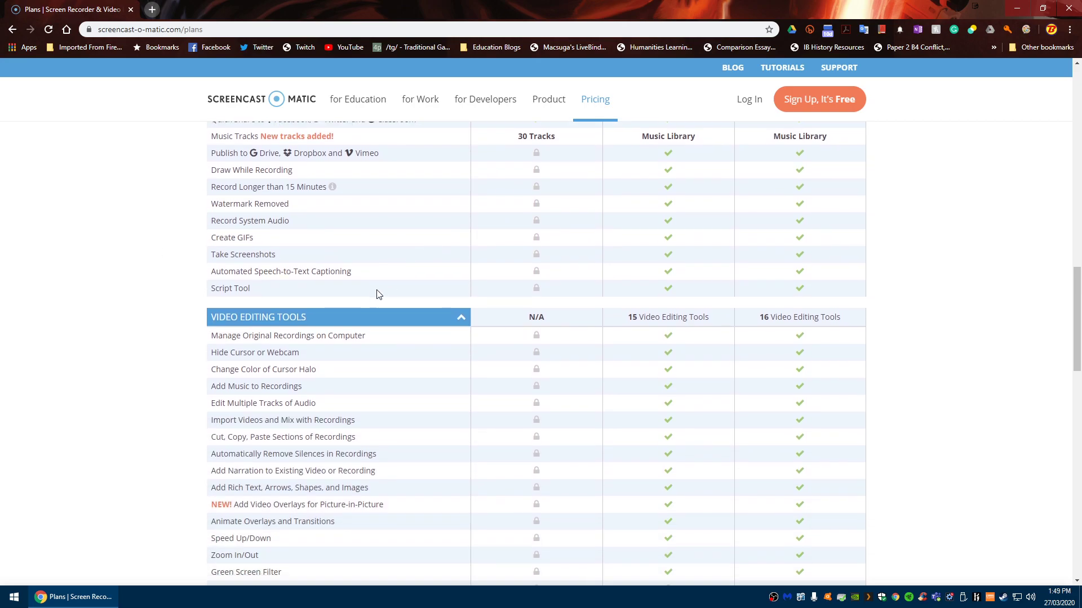
{"action": "scroll", "coordinate": [426, 348], "scroll_direction": "up", "scroll_amount": 4}
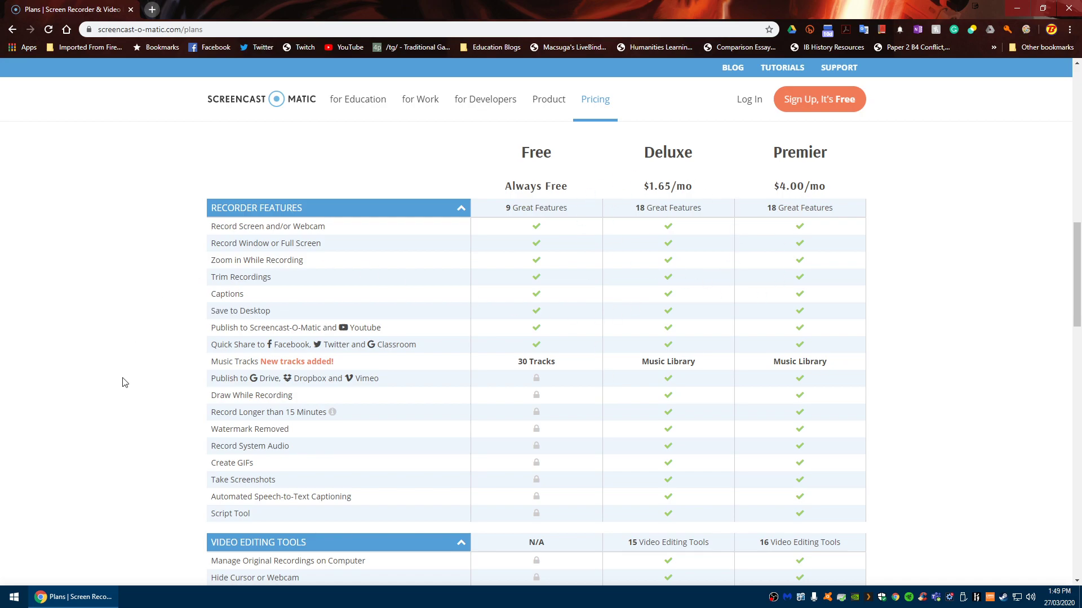
{"action": "scroll", "coordinate": [171, 367], "scroll_direction": "up", "scroll_amount": 10}
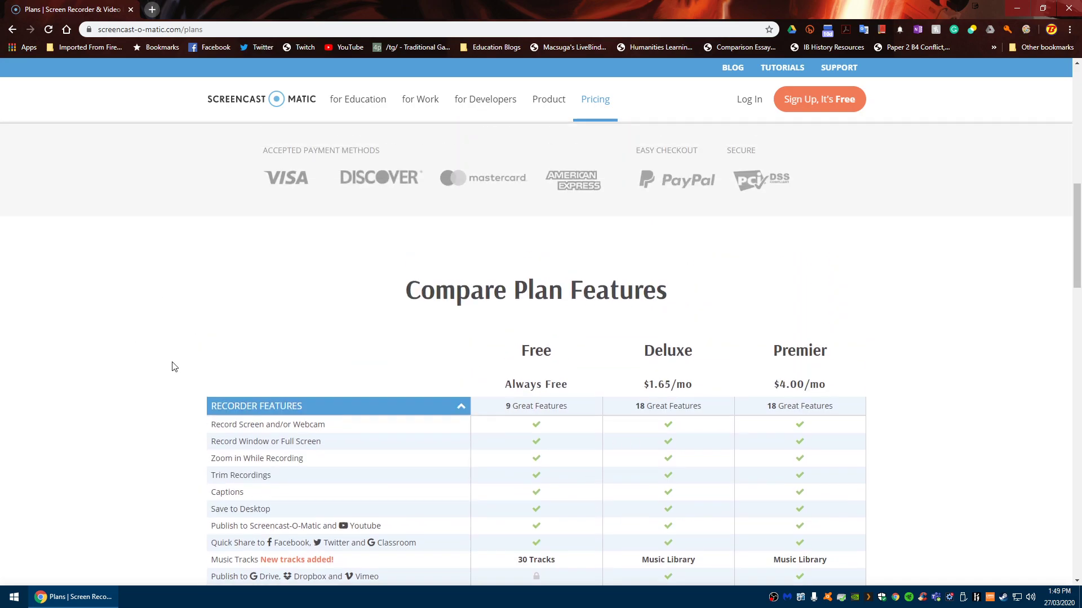
Return to the home page and launch the free screen recorder, allowing Screen Recorder Launcher v2.0 to open.
{"action": "key", "text": "alt+Left"}
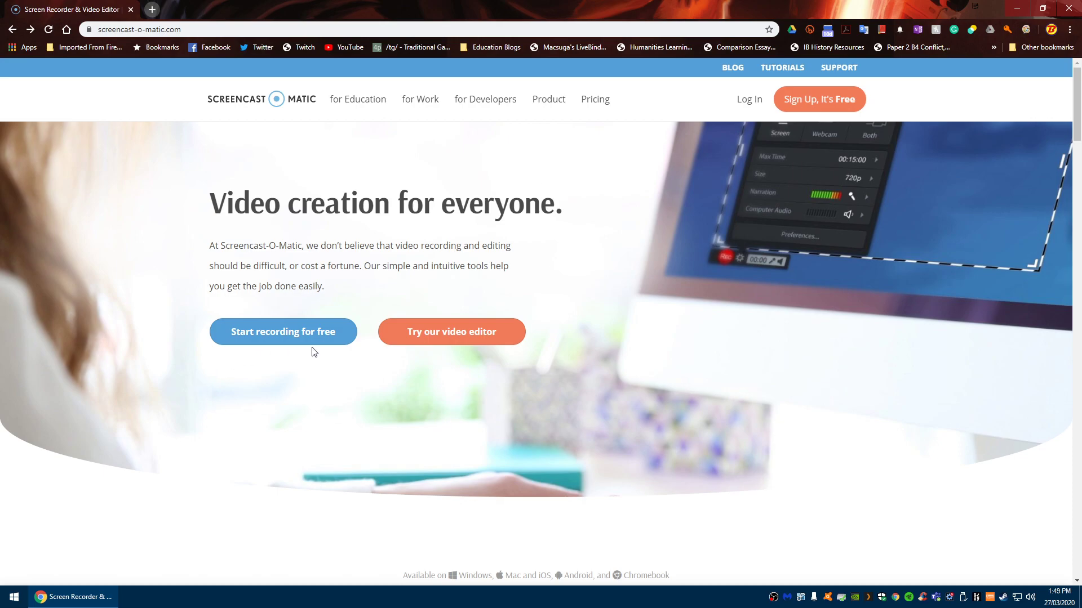
{"action": "left_click", "coordinate": [275, 343]}
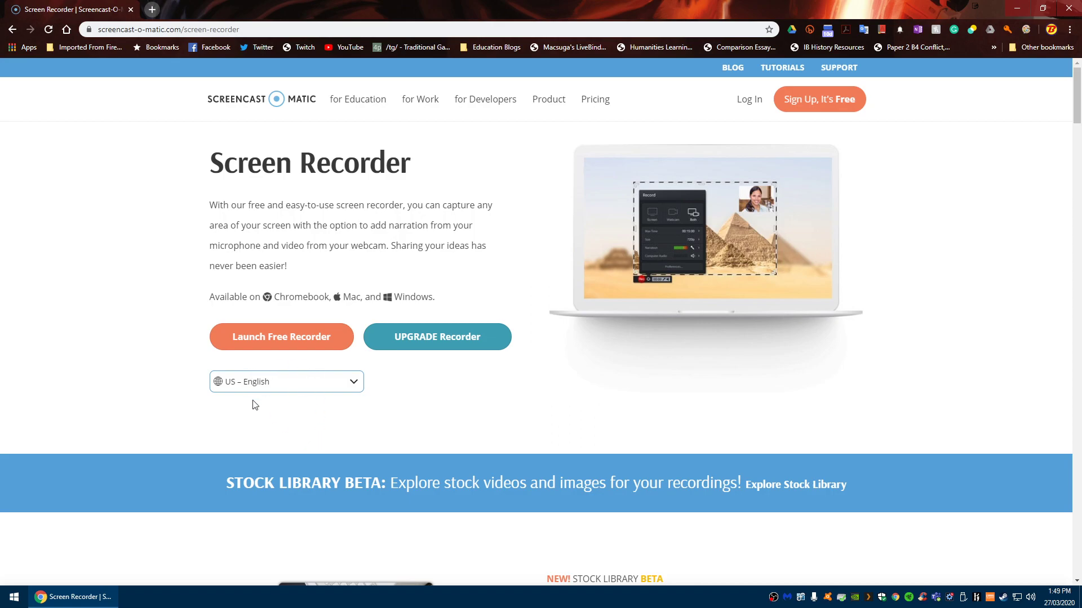
{"action": "left_click", "coordinate": [291, 383]}
{"action": "left_click", "coordinate": [288, 389]}
{"action": "left_click", "coordinate": [278, 342]}
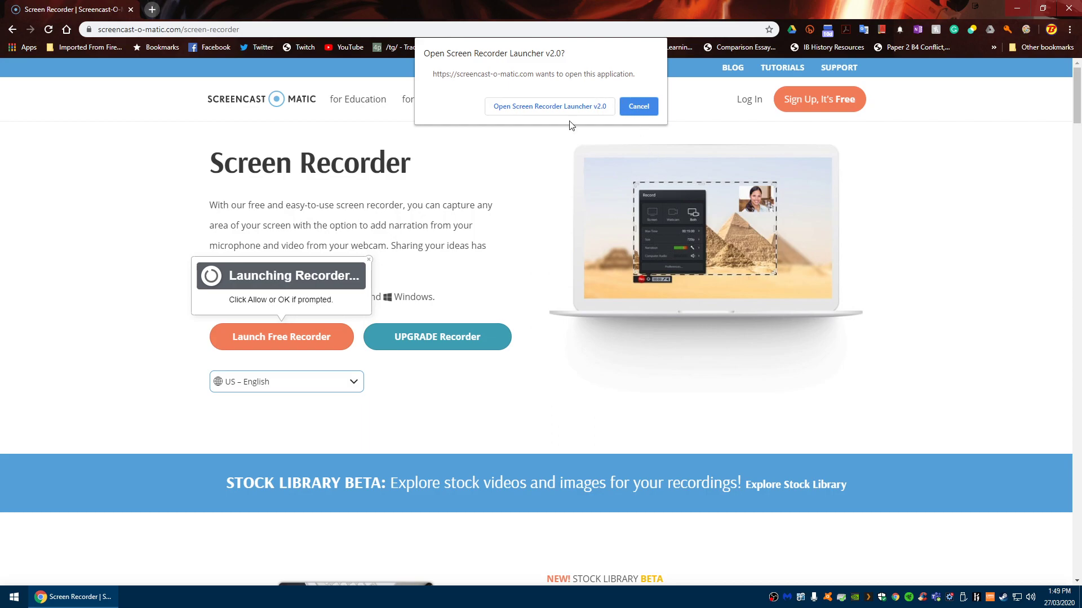
{"action": "left_click", "coordinate": [528, 107]}
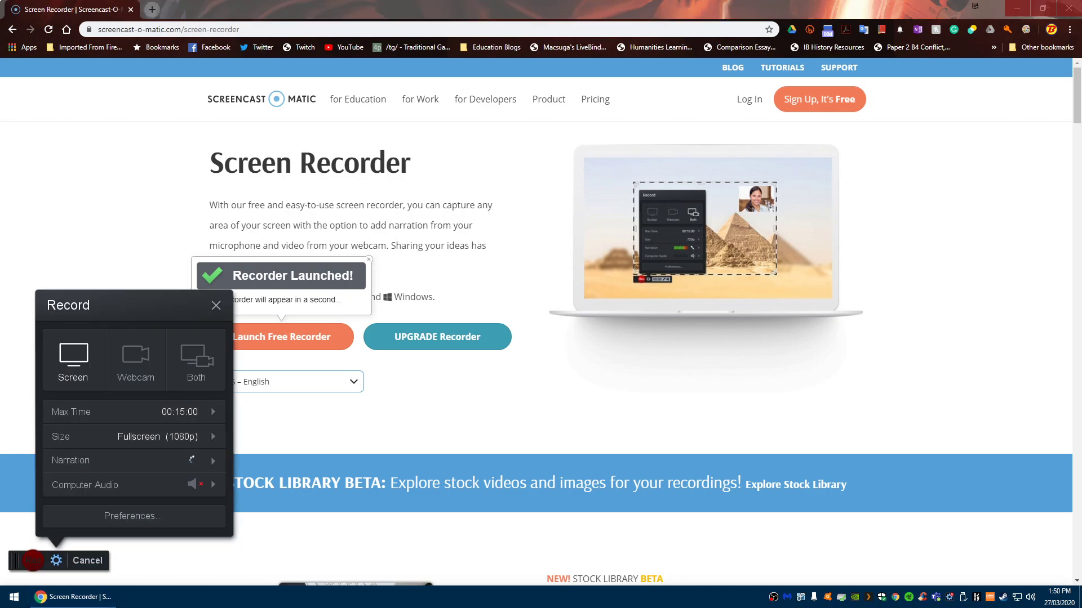
{"action": "key", "text": "ctrl+super+Left"}
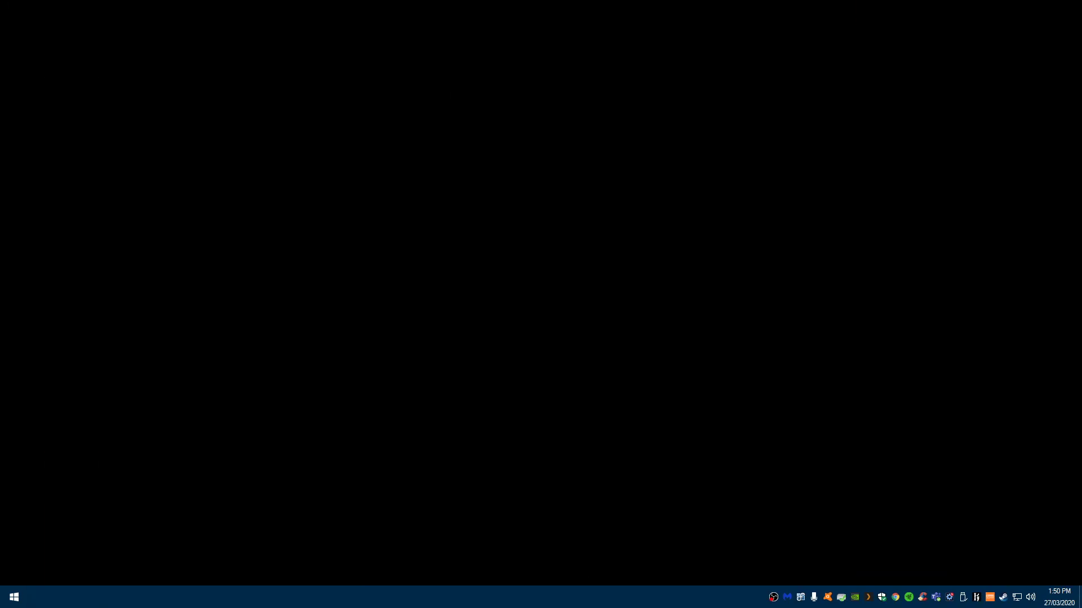
{"action": "key", "text": "ctrl+super+Right"}
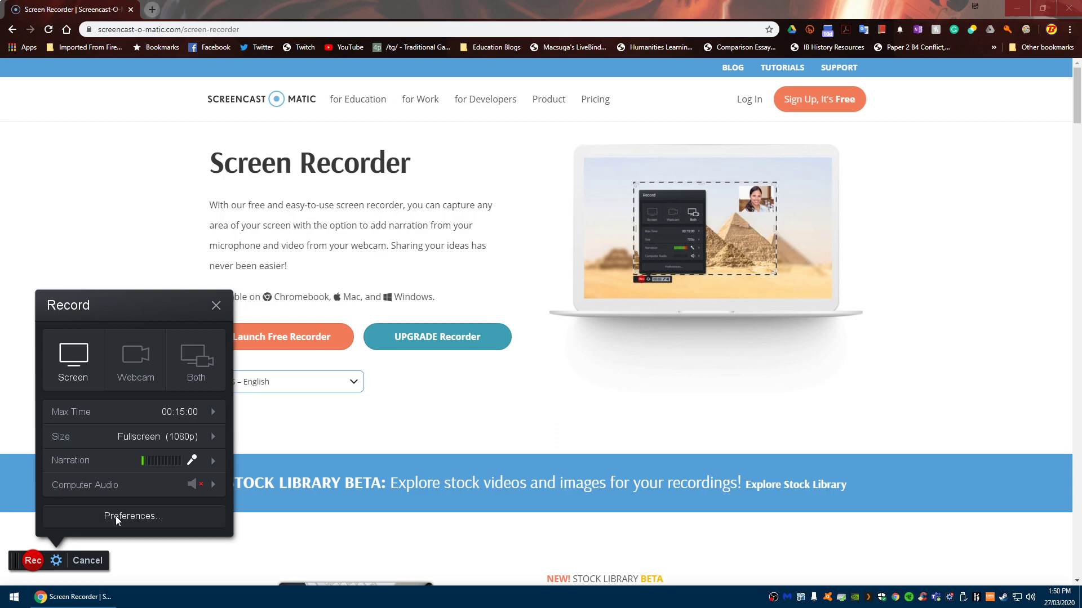
Try the 720p recording size and set it back to Fullscreen (1080p).
{"action": "left_click", "coordinate": [204, 411]}
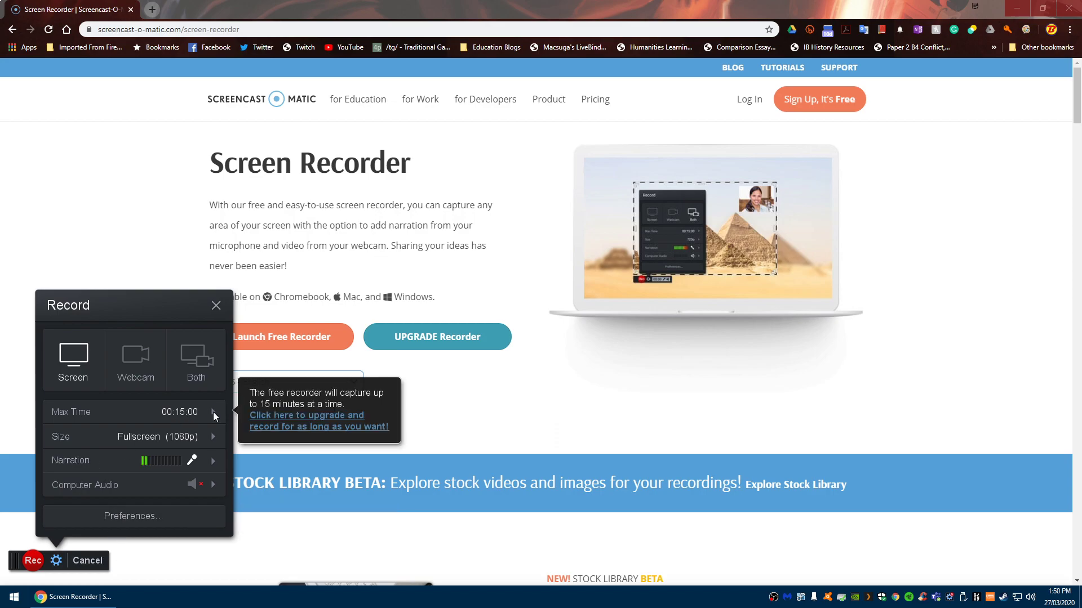
{"action": "left_click", "coordinate": [214, 437]}
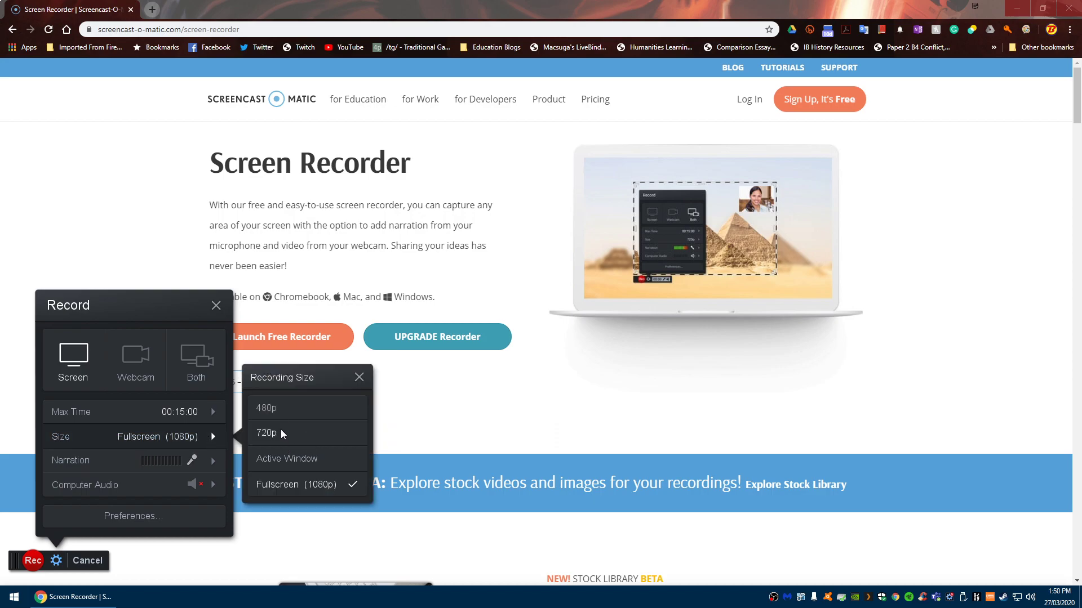
{"action": "left_click", "coordinate": [282, 434]}
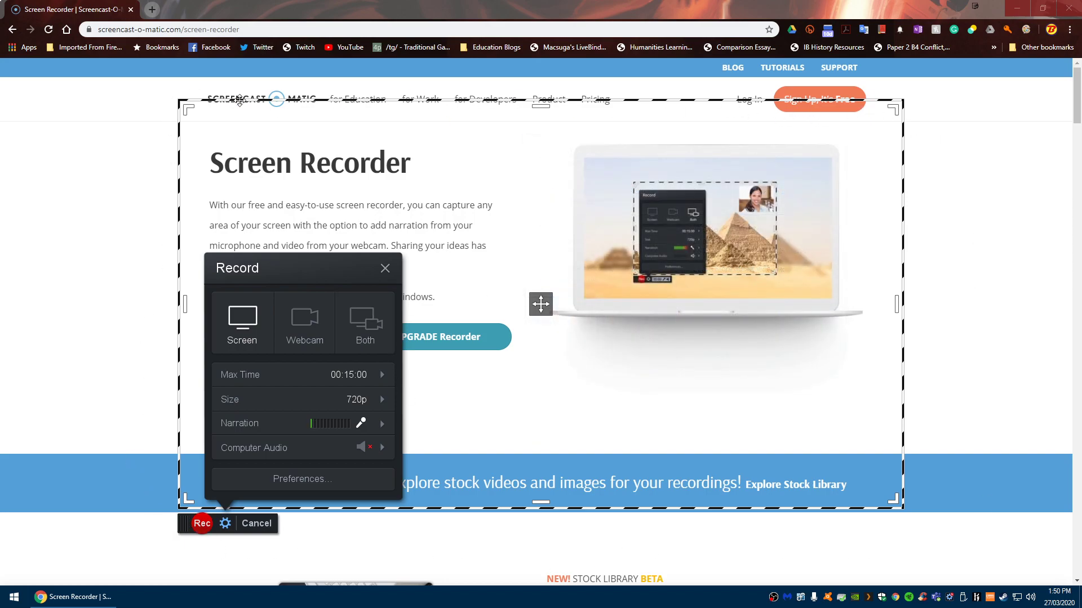
{"action": "left_click", "coordinate": [382, 401]}
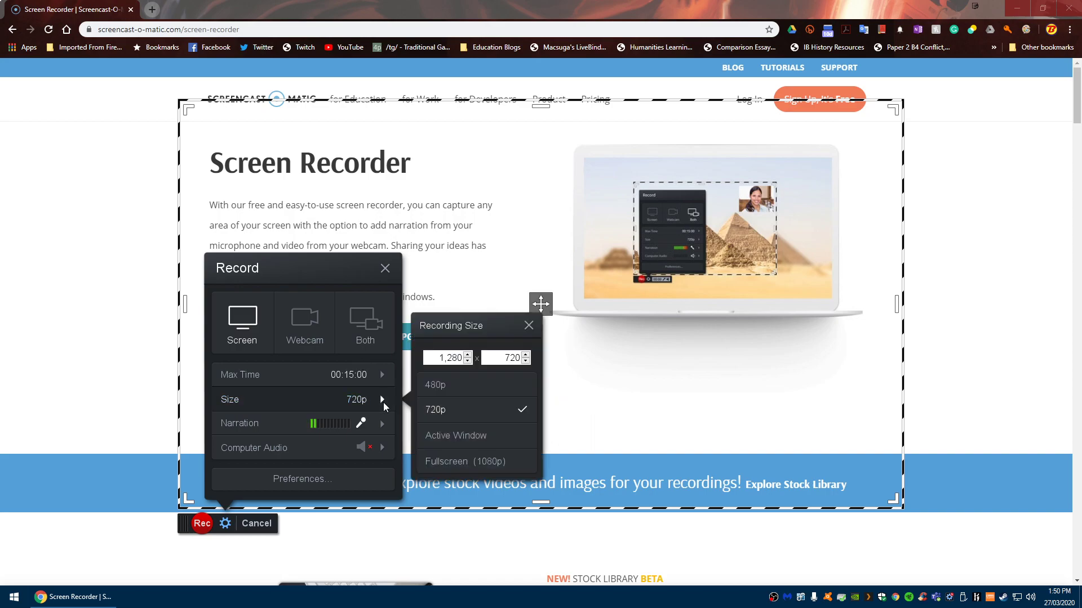
{"action": "left_click", "coordinate": [461, 467]}
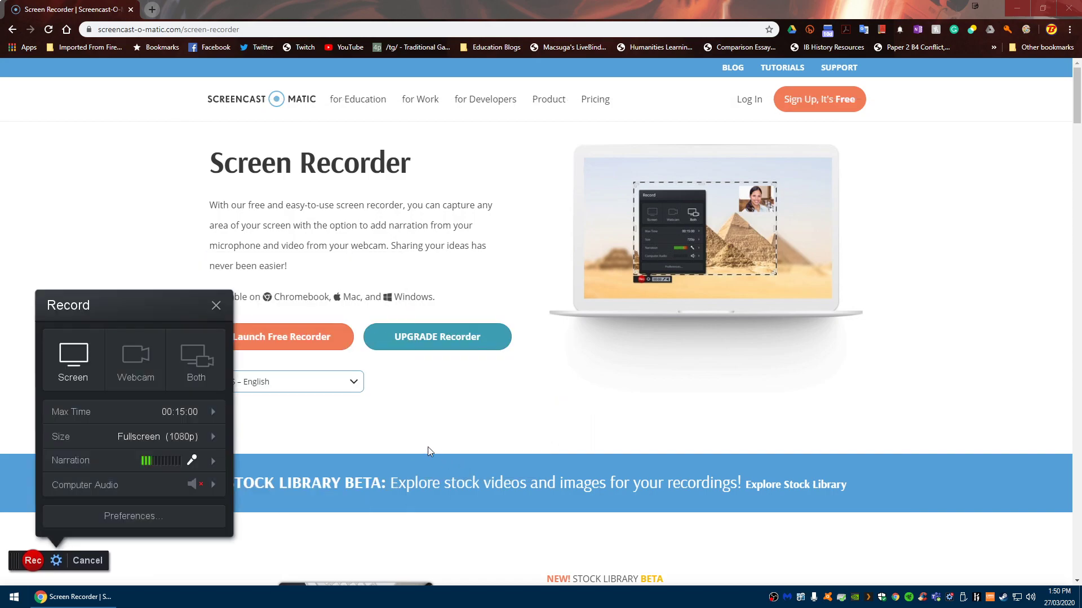
Select the Headset Microphone (Astro MixAm) as the narration source and accept its volume settings.
{"action": "left_click", "coordinate": [213, 462]}
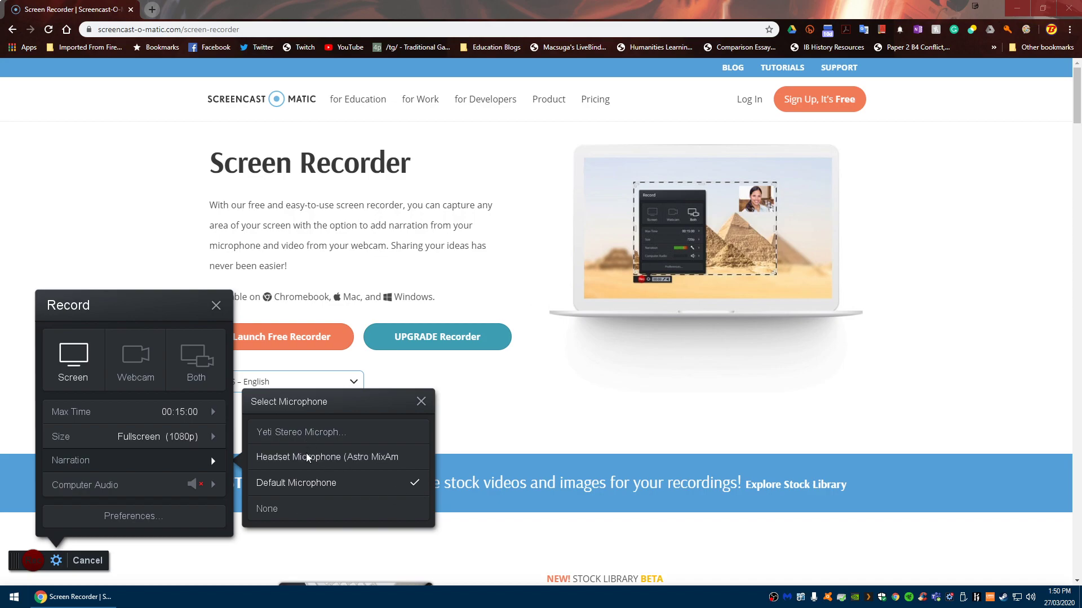
{"action": "left_click", "coordinate": [345, 462]}
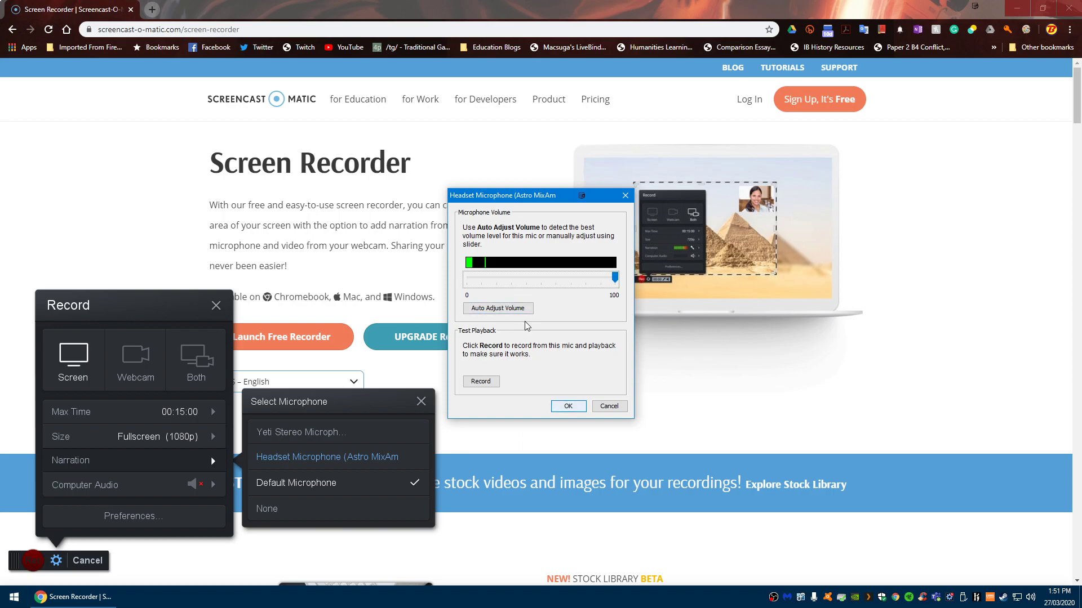
{"action": "left_click", "coordinate": [560, 410]}
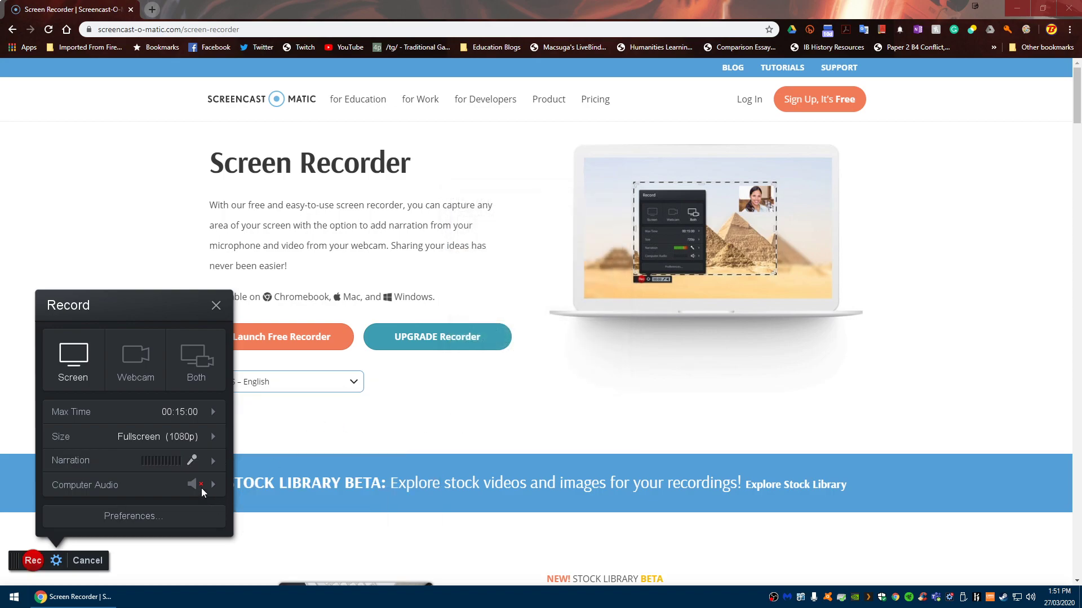
{"action": "mouse_move", "coordinate": [102, 489]}
Try the Webcam recording mode with the HD Pro Webcam C920, including a smaller preview, and switch to the Both mode.
{"action": "left_click", "coordinate": [135, 360]}
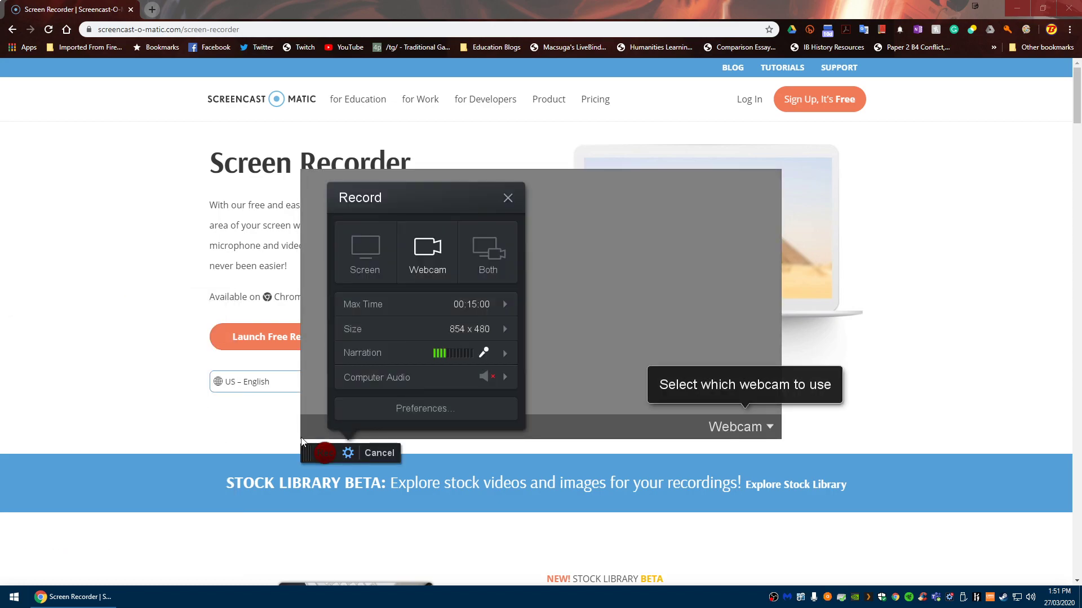
{"action": "left_click", "coordinate": [735, 427]}
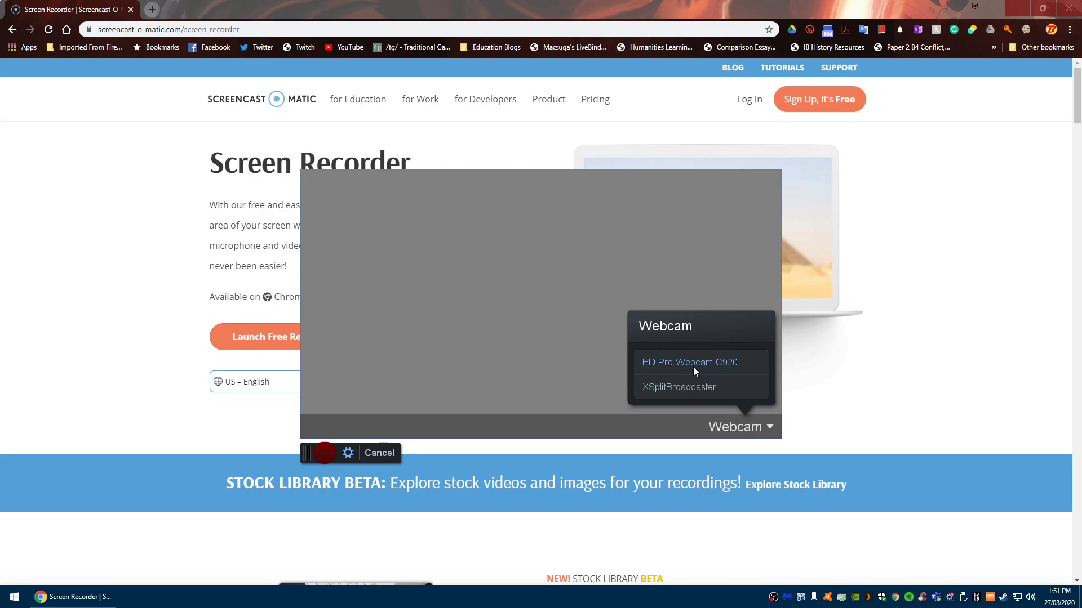
{"action": "left_click", "coordinate": [693, 367]}
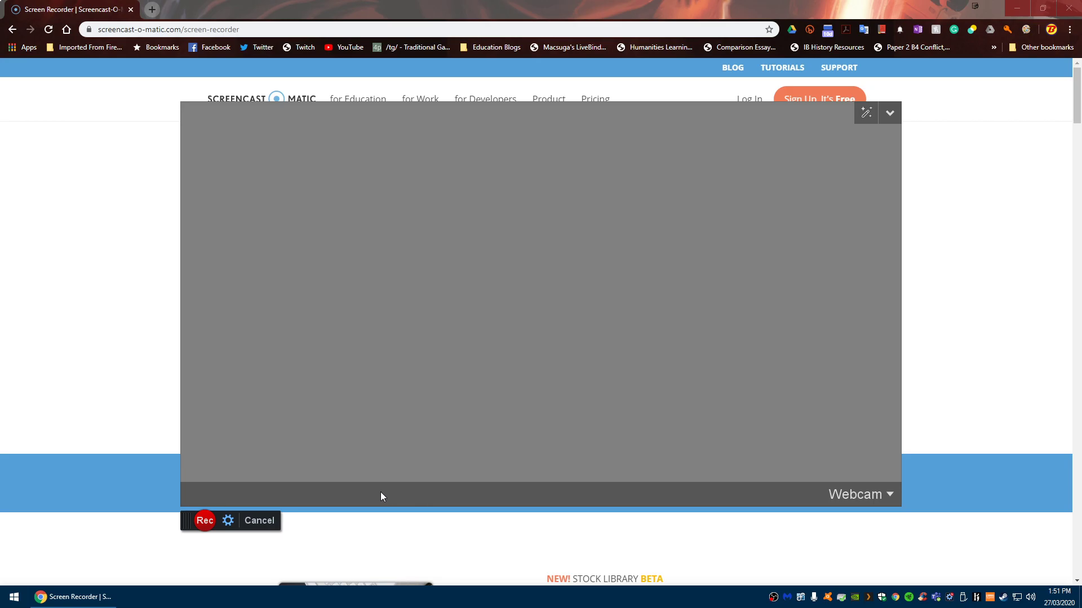
{"action": "left_click", "coordinate": [890, 114]}
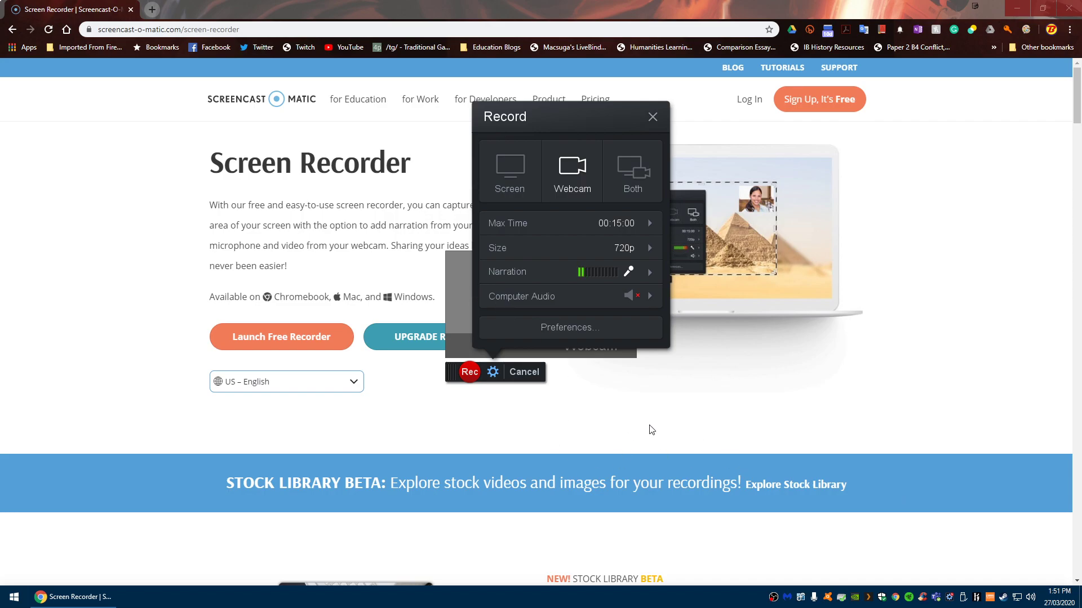
{"action": "left_click", "coordinate": [627, 179]}
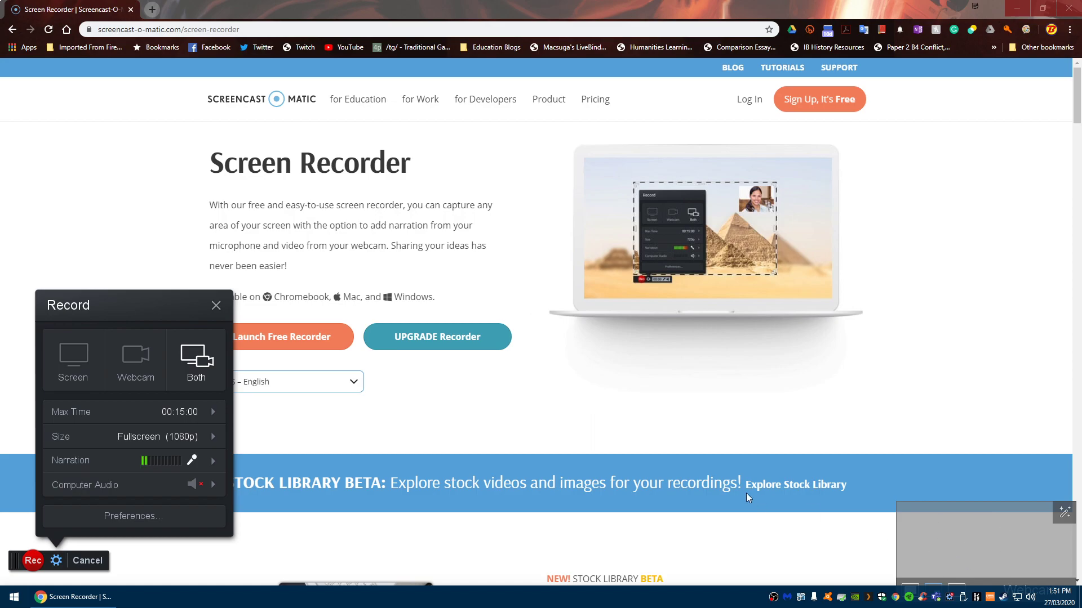
Record about 56 seconds of the recorder web page in Screen mode and finish the recording.
{"action": "left_click", "coordinate": [66, 358]}
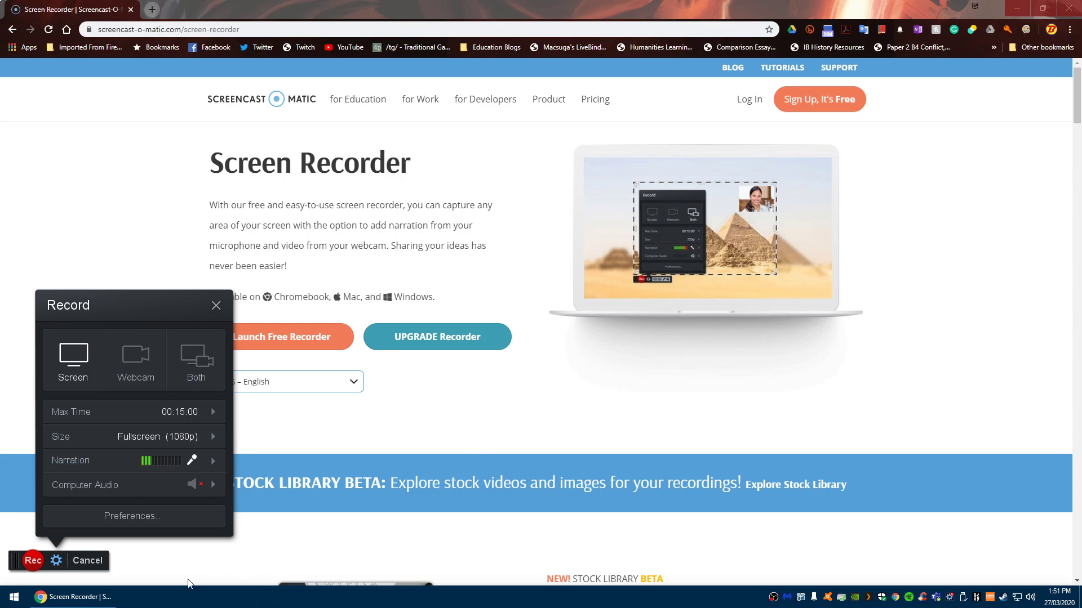
{"action": "left_click", "coordinate": [32, 560]}
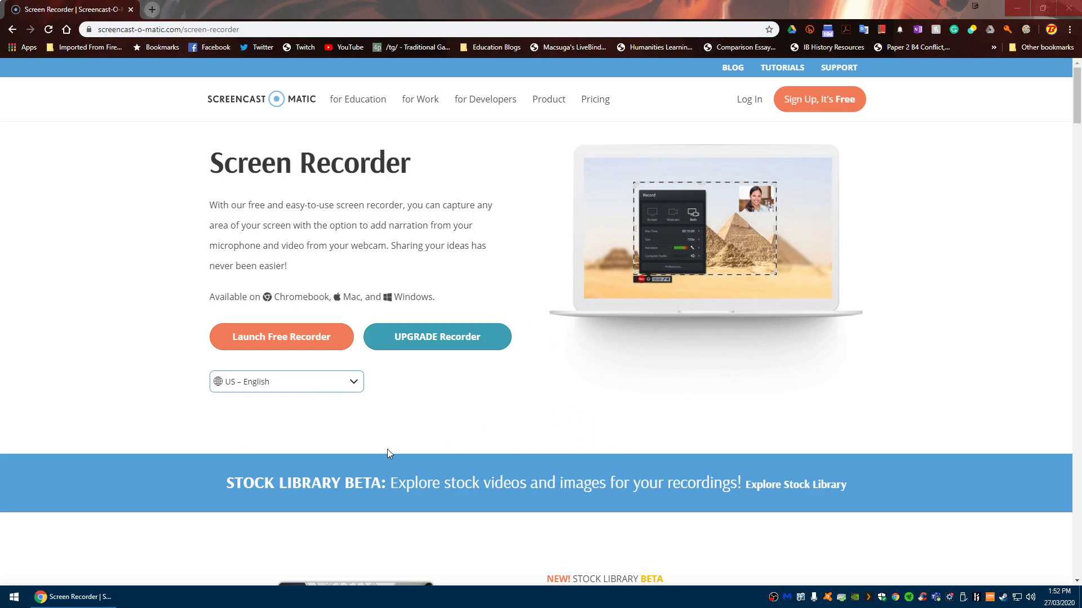
{"action": "scroll", "coordinate": [428, 352], "scroll_direction": "down", "scroll_amount": 4}
{"action": "scroll", "coordinate": [411, 461], "scroll_direction": "up", "scroll_amount": 4}
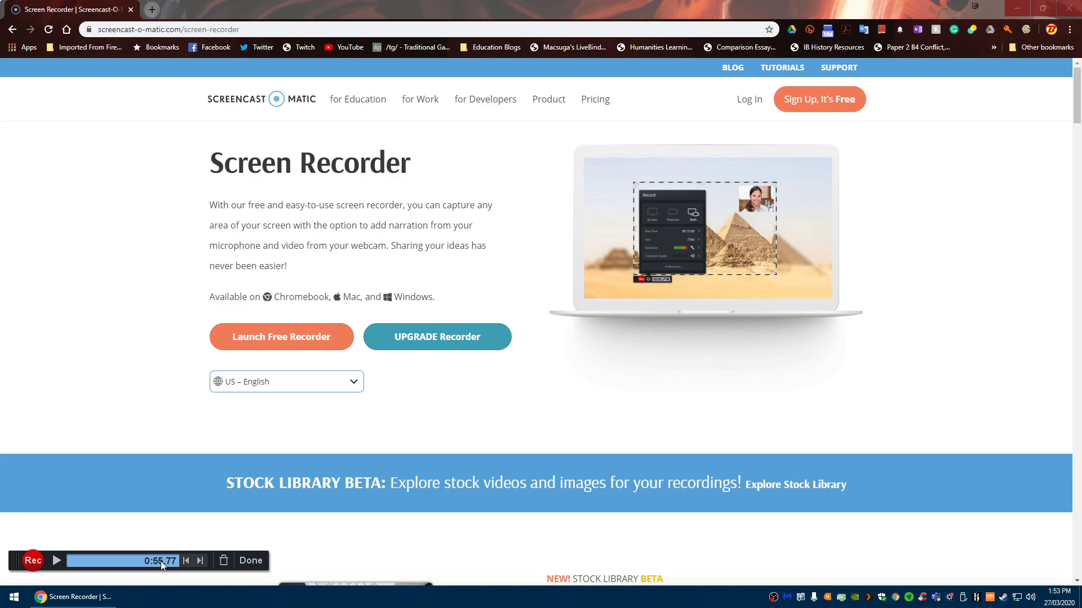
{"action": "left_click", "coordinate": [251, 560]}
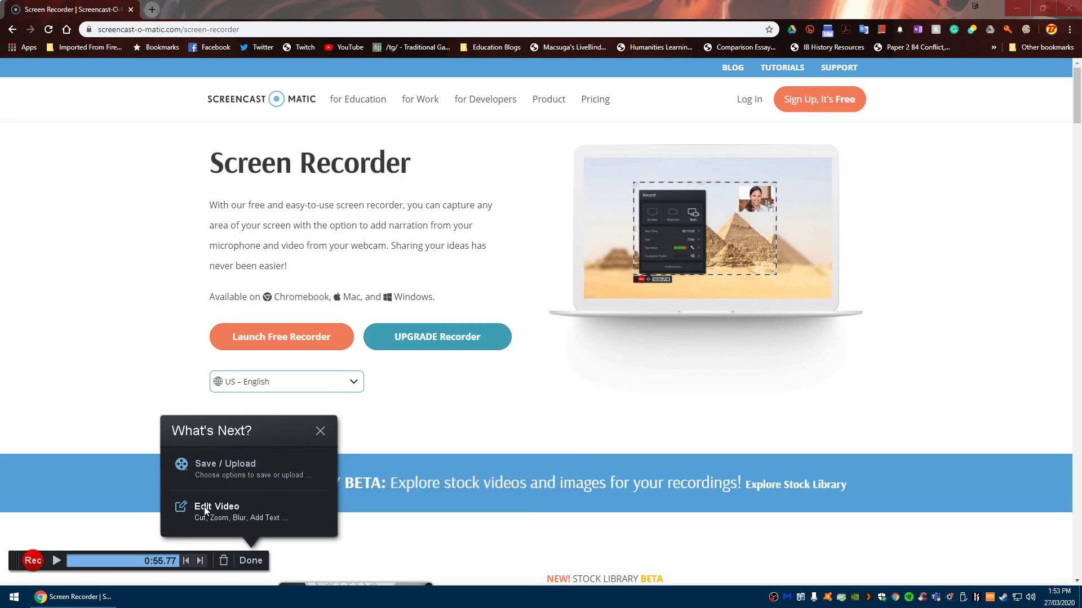
Open the finished recording for saving, decline the editing upgrade, and preview it up to about the 0:43 mark.
{"action": "left_click", "coordinate": [228, 484]}
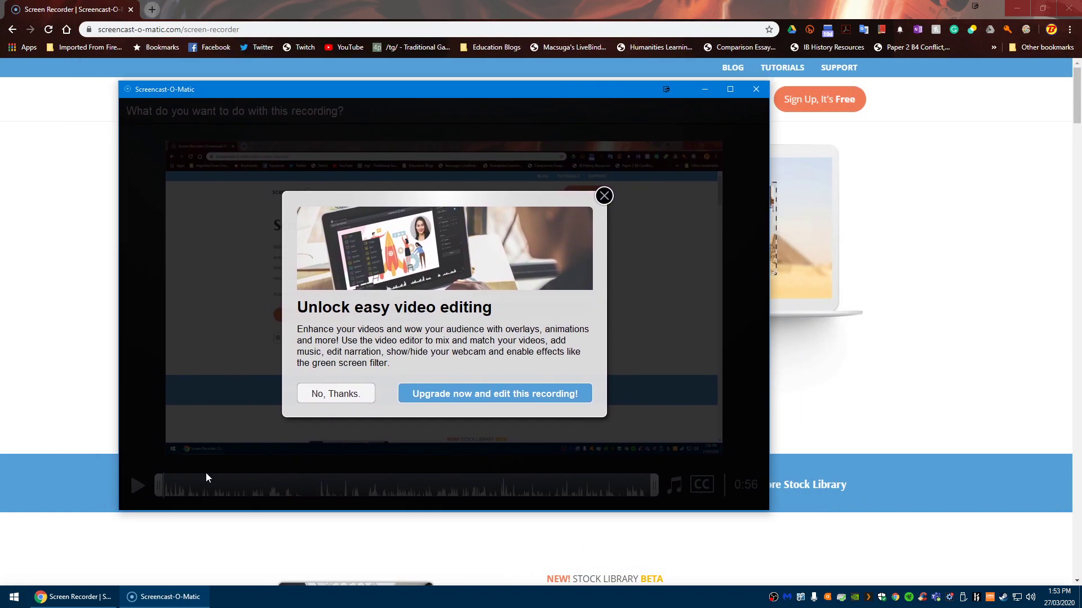
{"action": "left_click", "coordinate": [338, 393]}
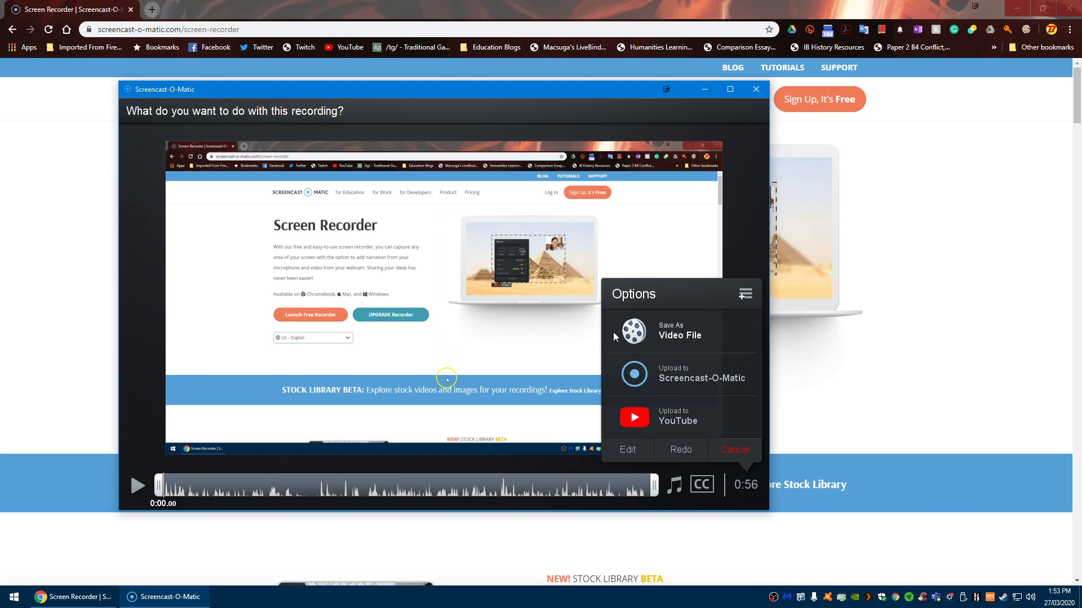
{"action": "left_click", "coordinate": [138, 486]}
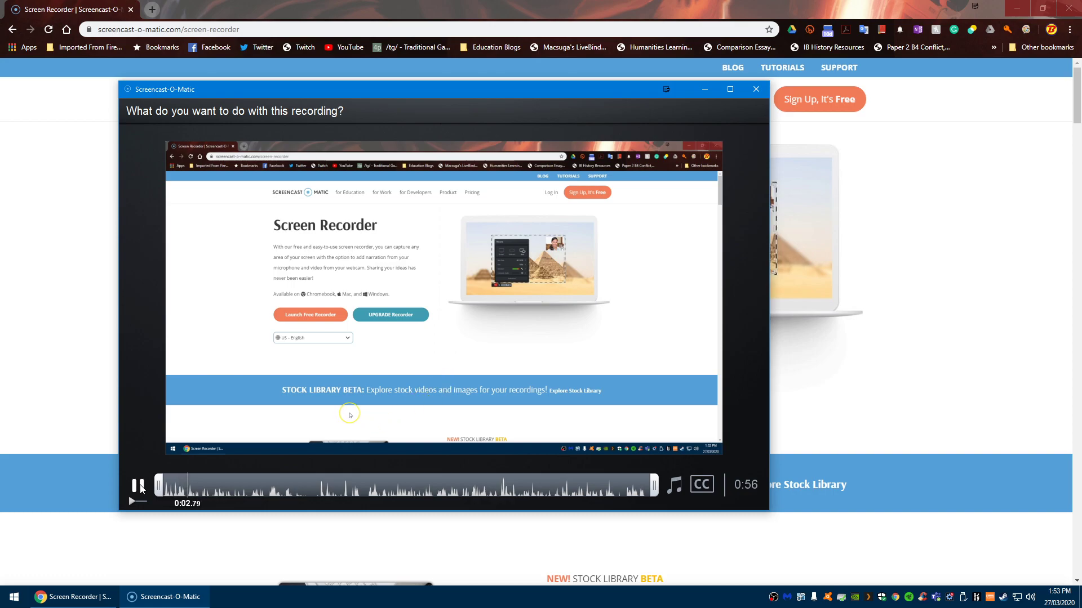
{"action": "left_click", "coordinate": [138, 486]}
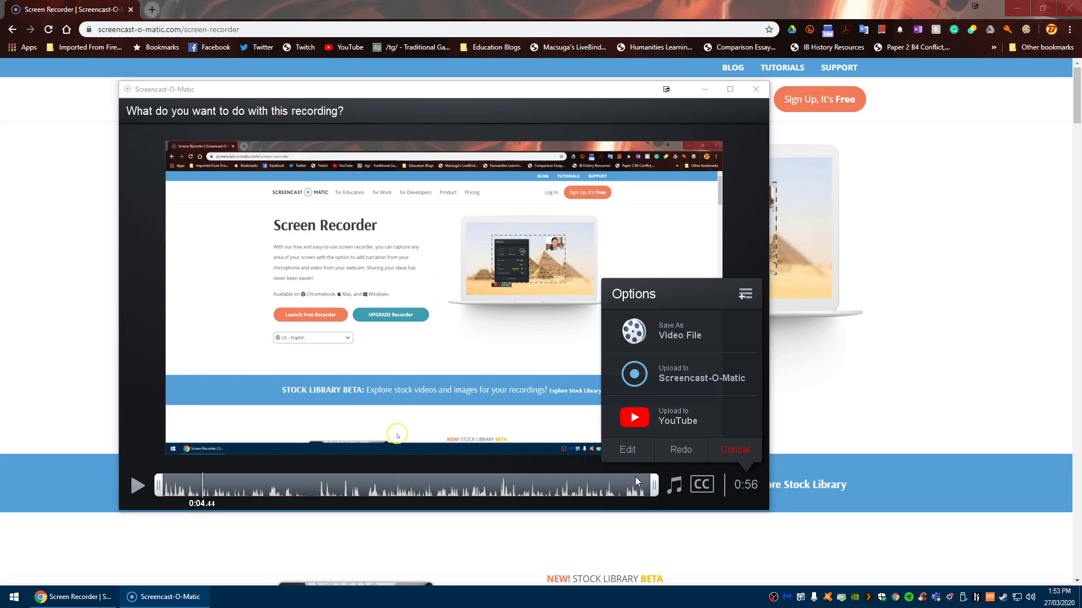
{"action": "left_click_drag", "start_coordinate": [203, 489], "coordinate": [543, 479]}
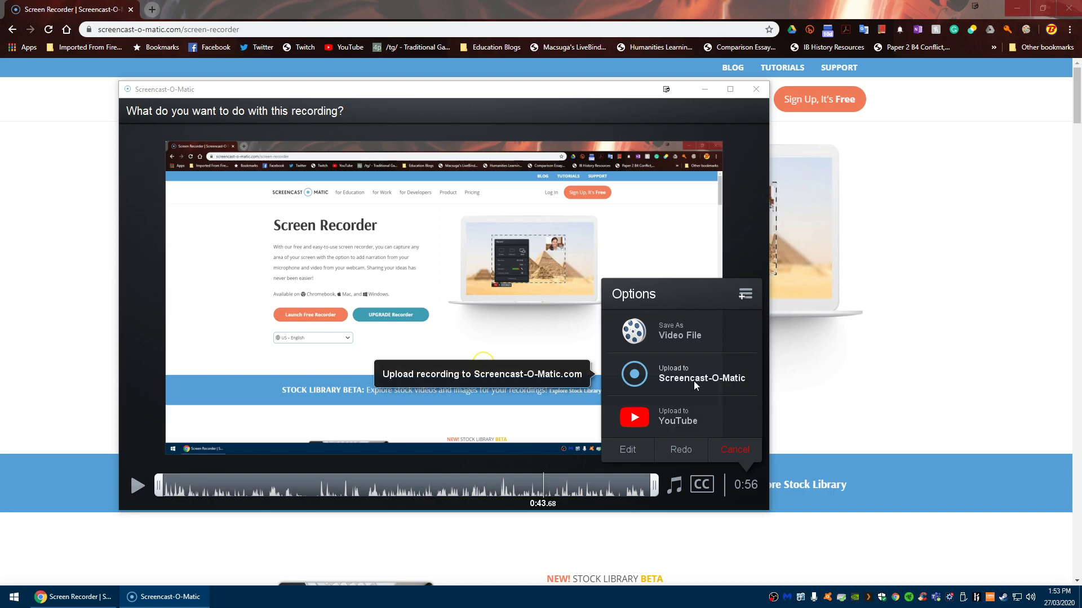
Choose to save the recording as a video file, keeping the MP4 type, and name it Demo.
{"action": "left_click", "coordinate": [688, 336]}
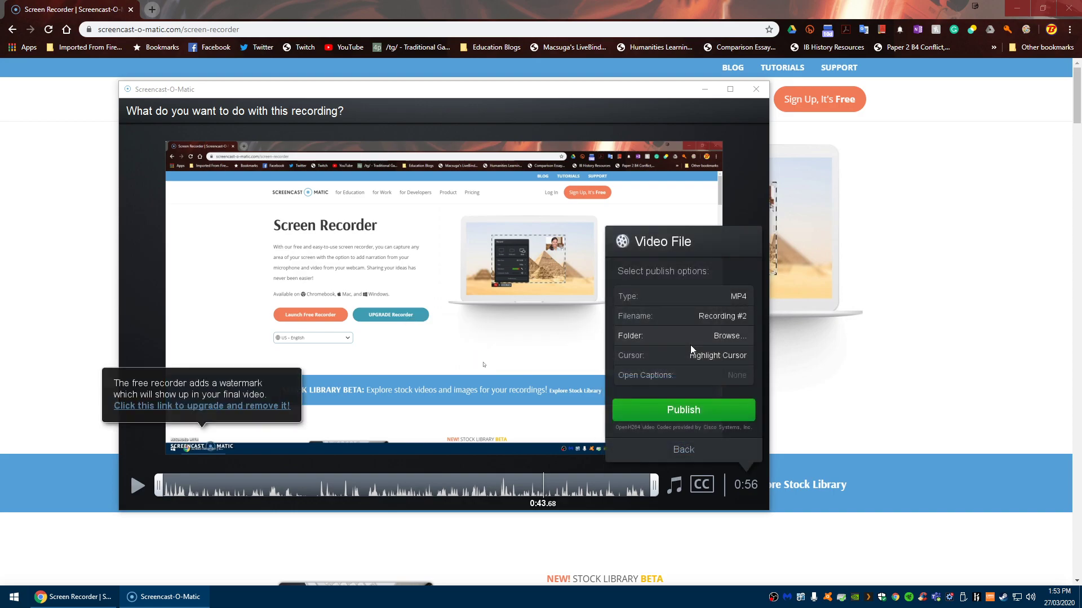
{"action": "left_click", "coordinate": [728, 297]}
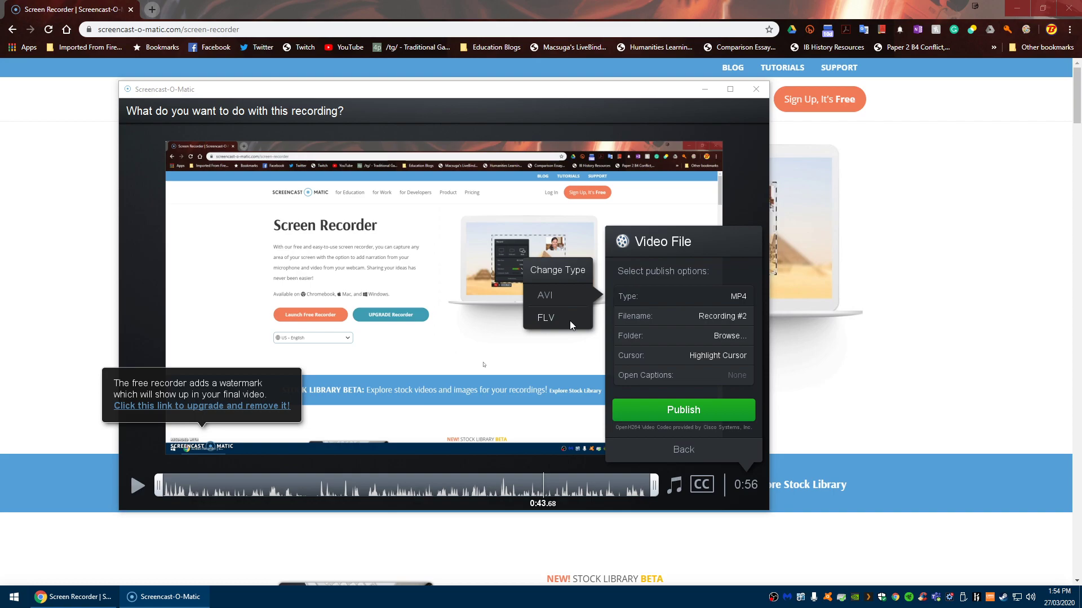
{"action": "left_click", "coordinate": [730, 299]}
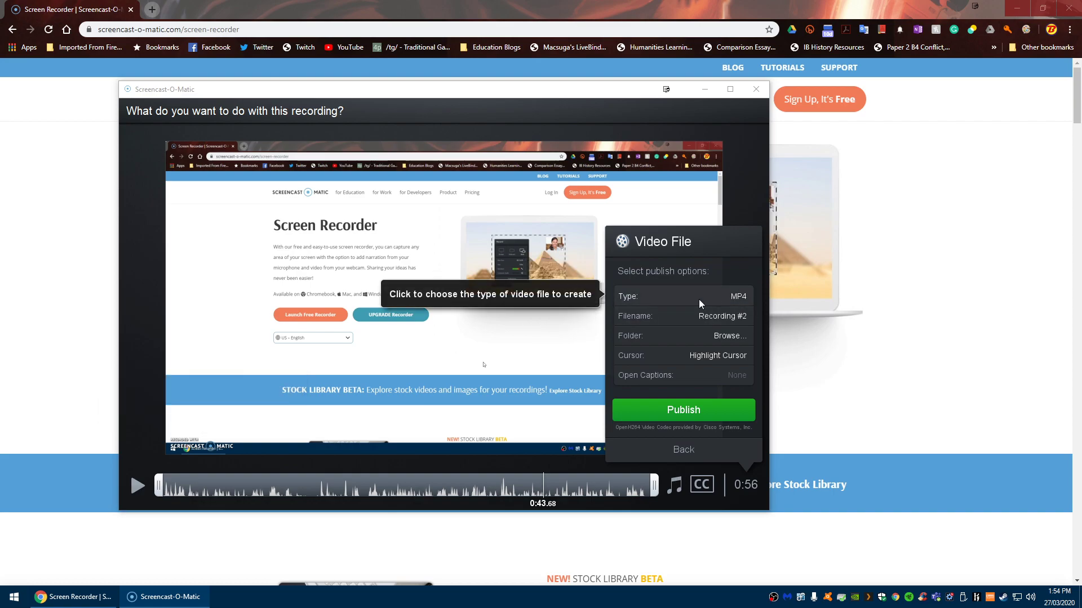
{"action": "left_click", "coordinate": [710, 321]}
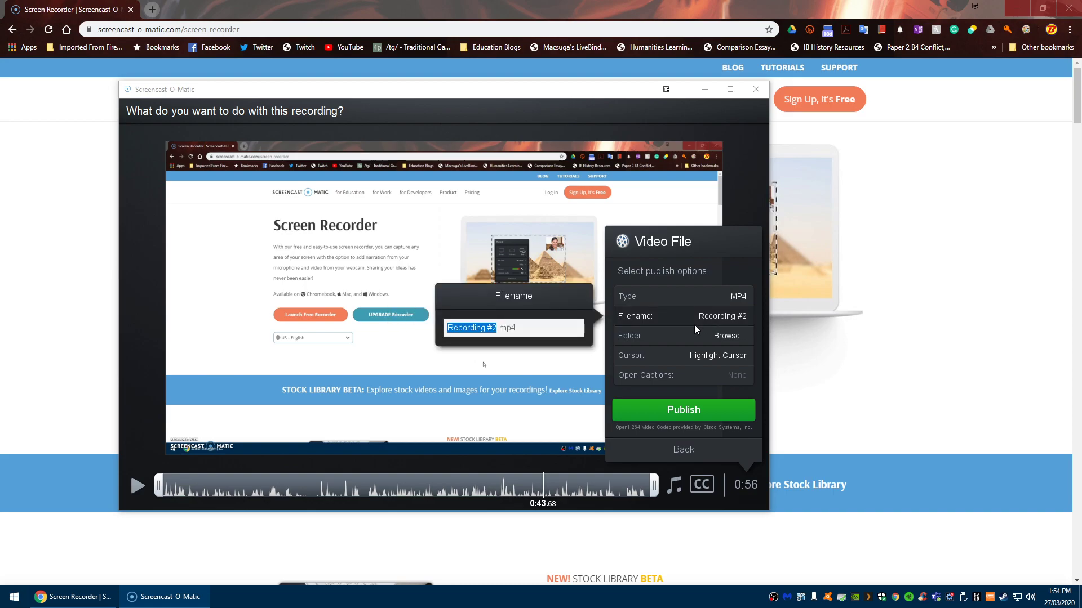
{"action": "type", "text": "Demo"}
{"action": "key", "text": "Return"}
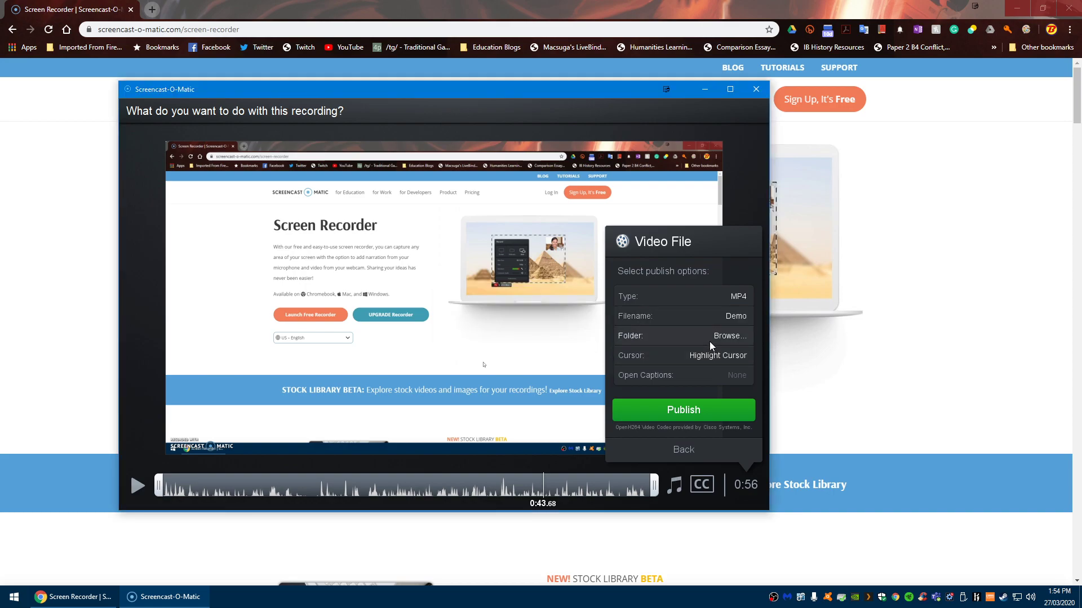
Set the Desktop as the destination folder for the video file.
{"action": "left_click", "coordinate": [708, 340]}
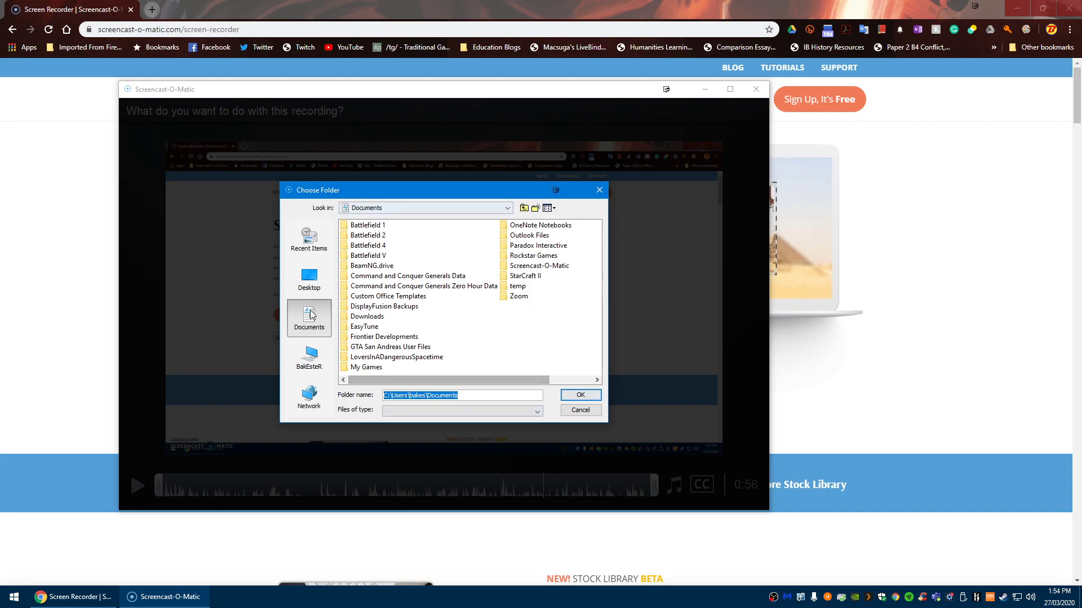
{"action": "left_click", "coordinate": [309, 279]}
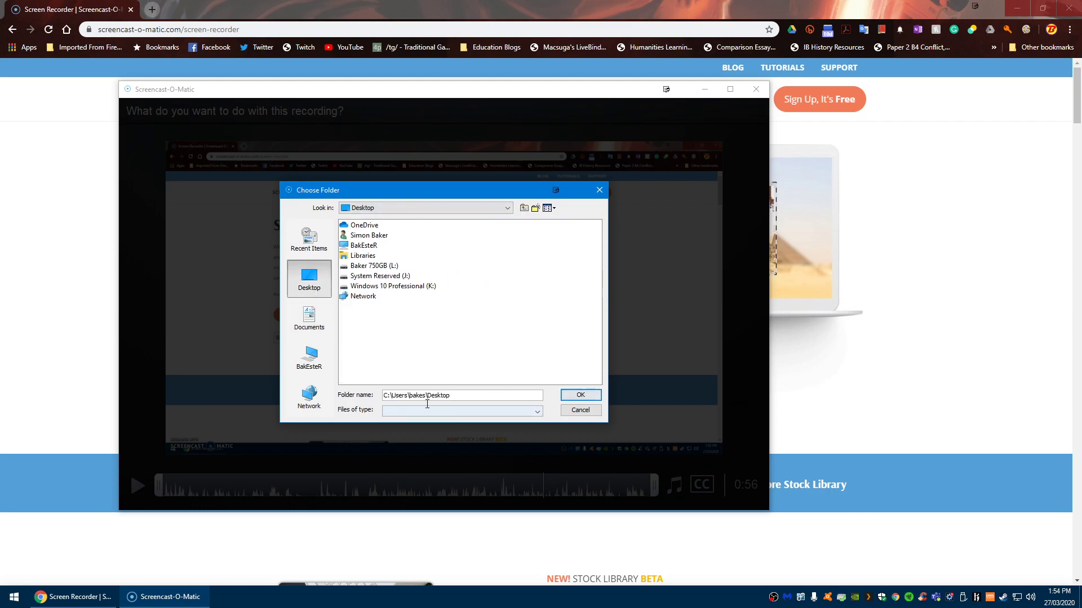
{"action": "left_click", "coordinate": [581, 395]}
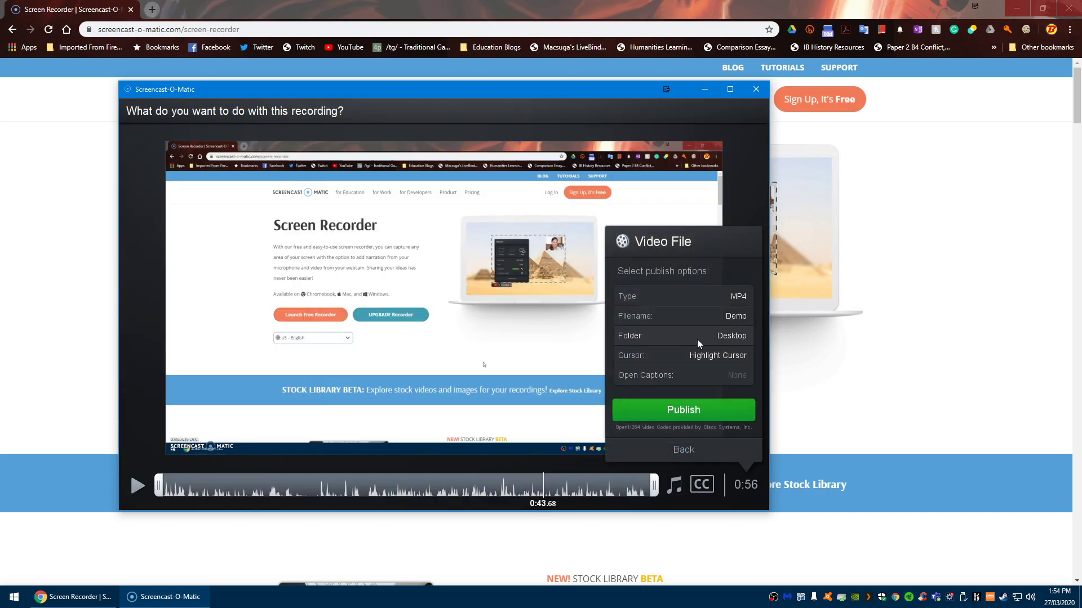
Review the cursor and open captions options, keep Highlight Cursor and no captions, and publish the video file.
{"action": "left_click", "coordinate": [654, 357]}
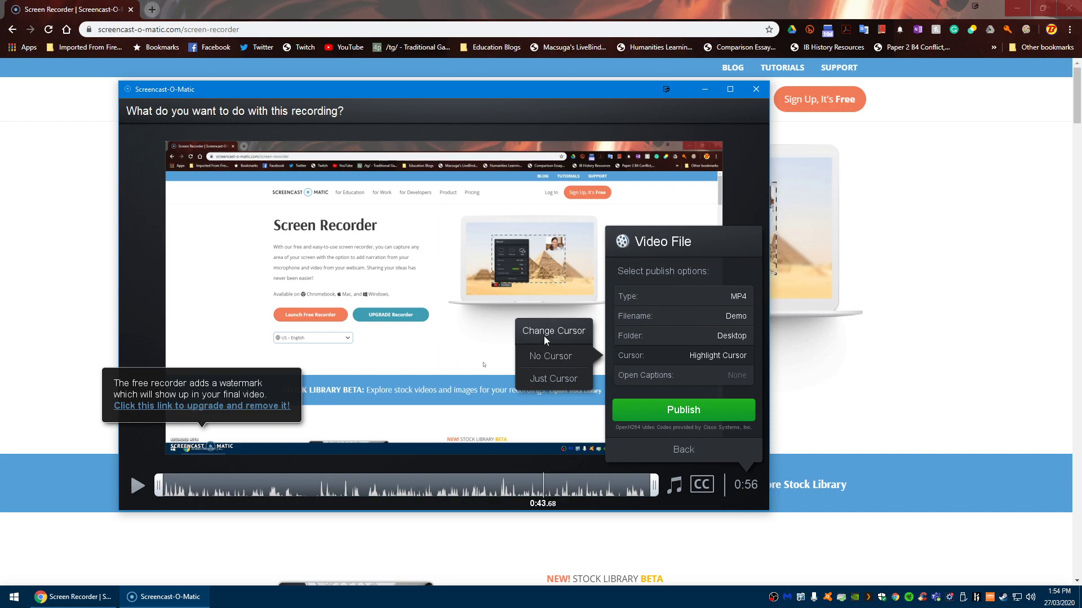
{"action": "left_click", "coordinate": [668, 360]}
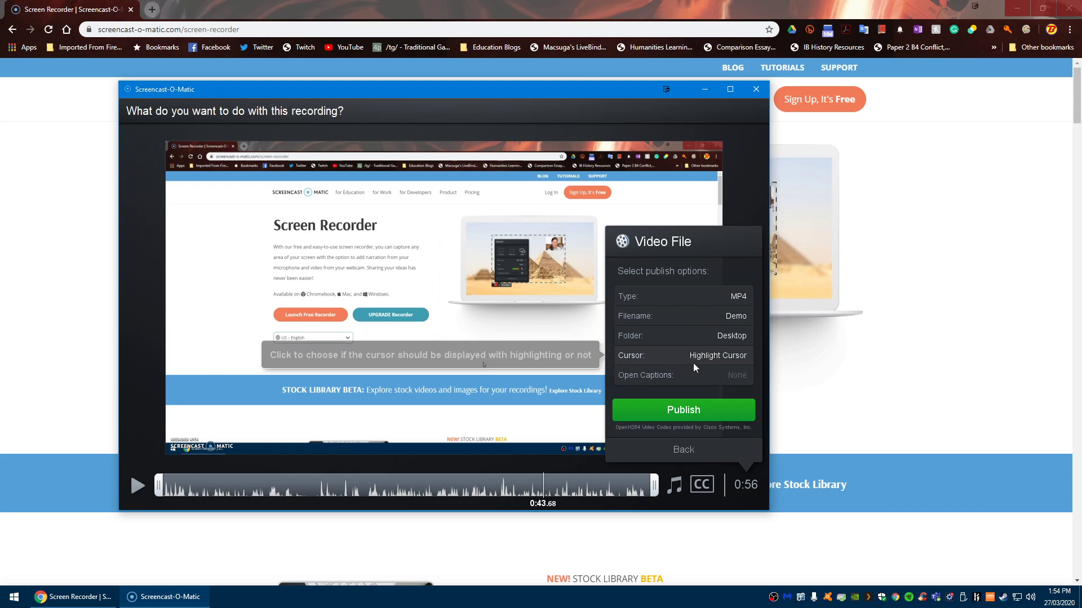
{"action": "left_click", "coordinate": [648, 376]}
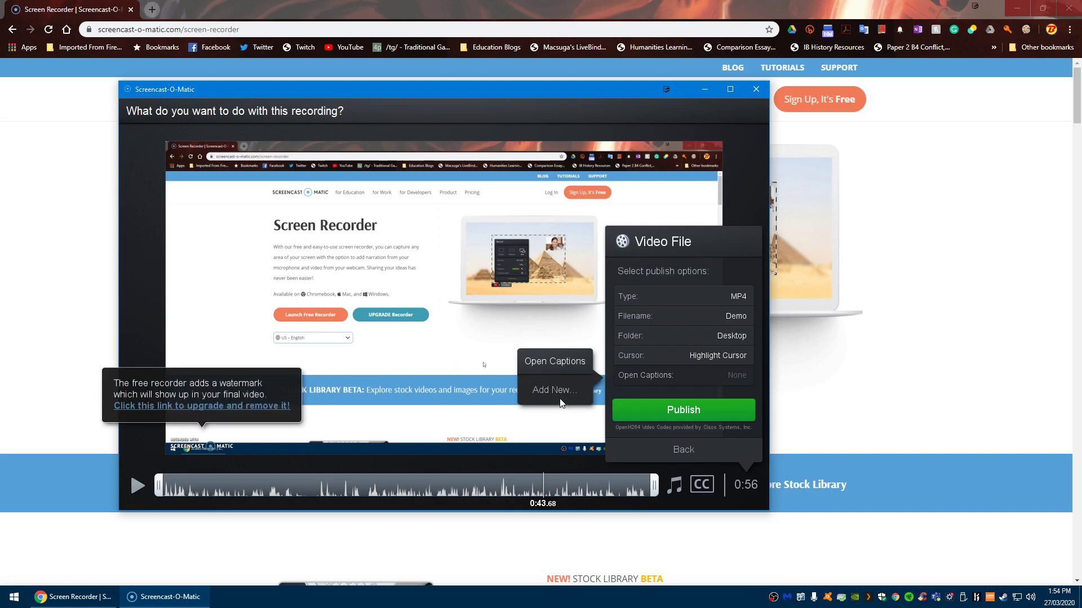
{"action": "left_click", "coordinate": [659, 359]}
{"action": "left_click", "coordinate": [740, 393]}
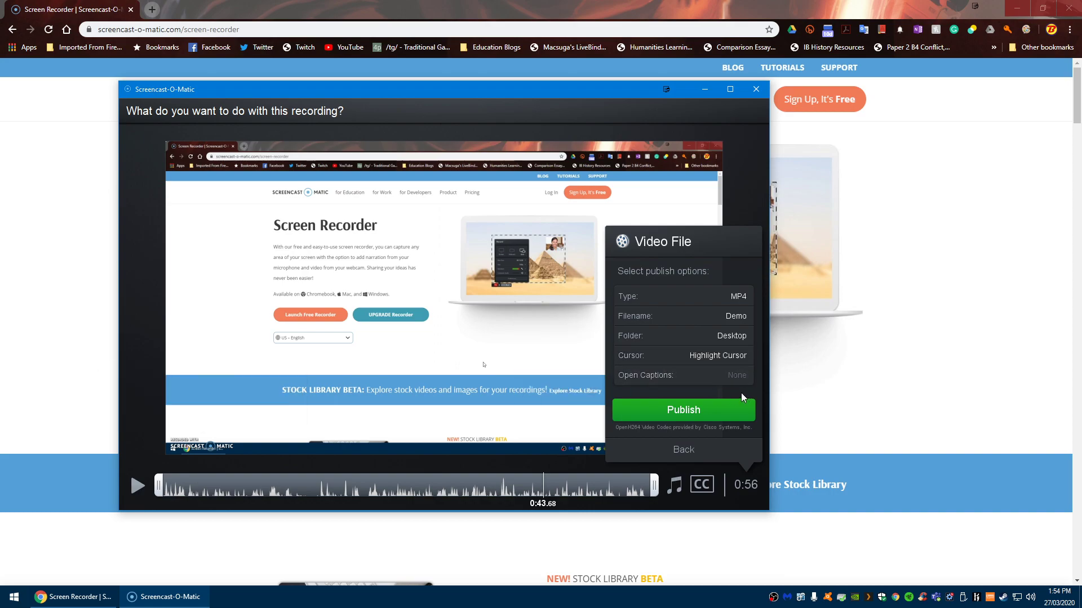
{"action": "left_click", "coordinate": [687, 414]}
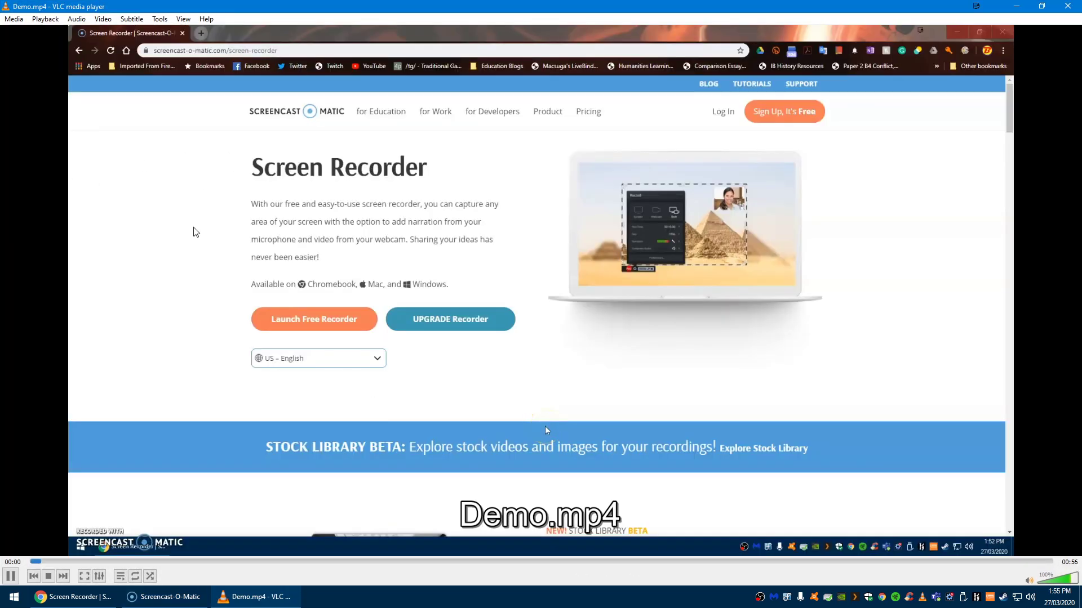
Pause the playback of Demo.mp4 in VLC media player about five seconds in.
{"action": "left_click", "coordinate": [12, 575]}
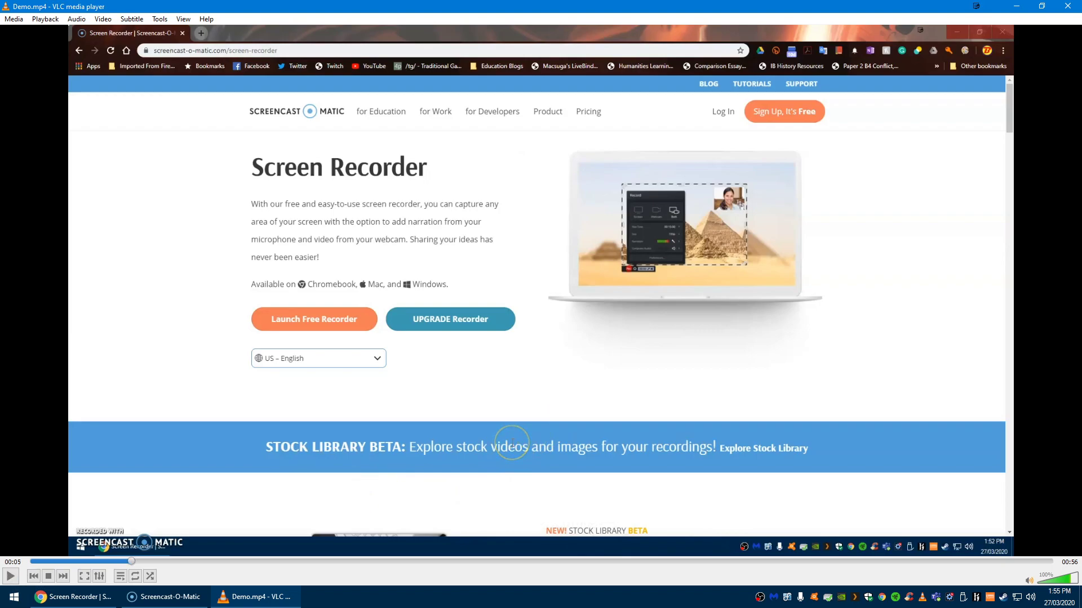